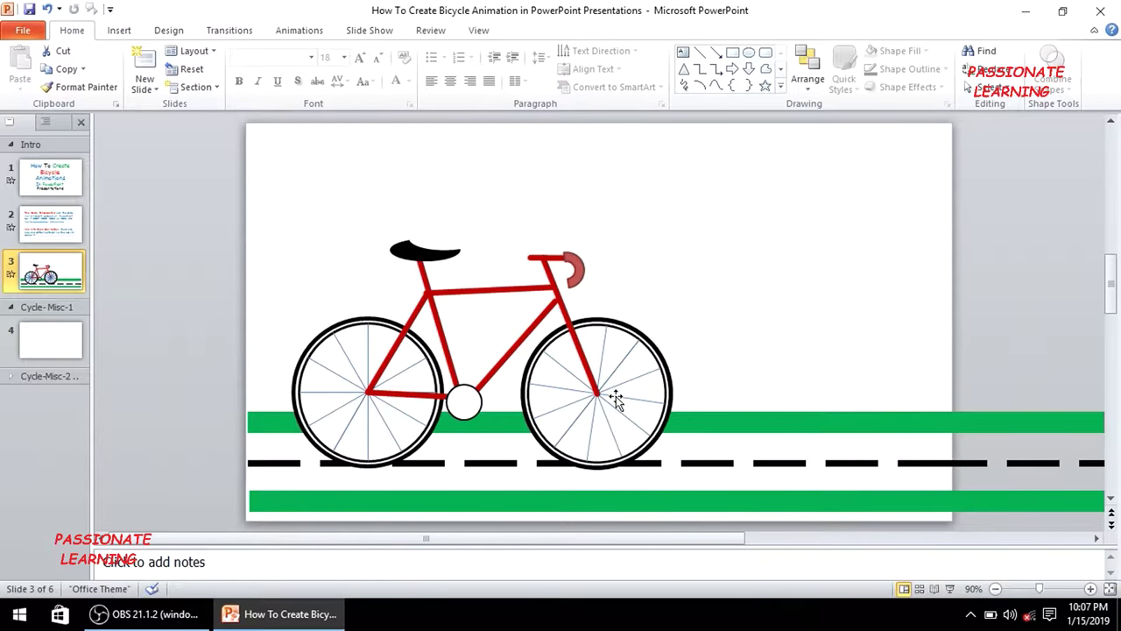
Step: On blank slide 4, insert an oval sized 2.1" high by 2.1" wide
click(41, 343)
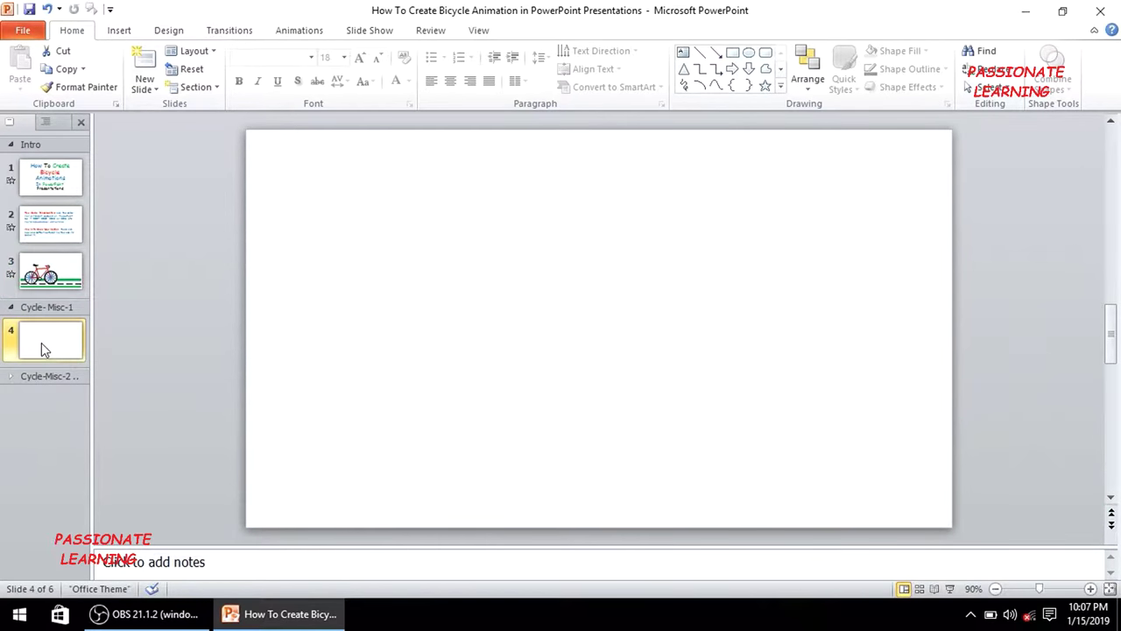
click(780, 87)
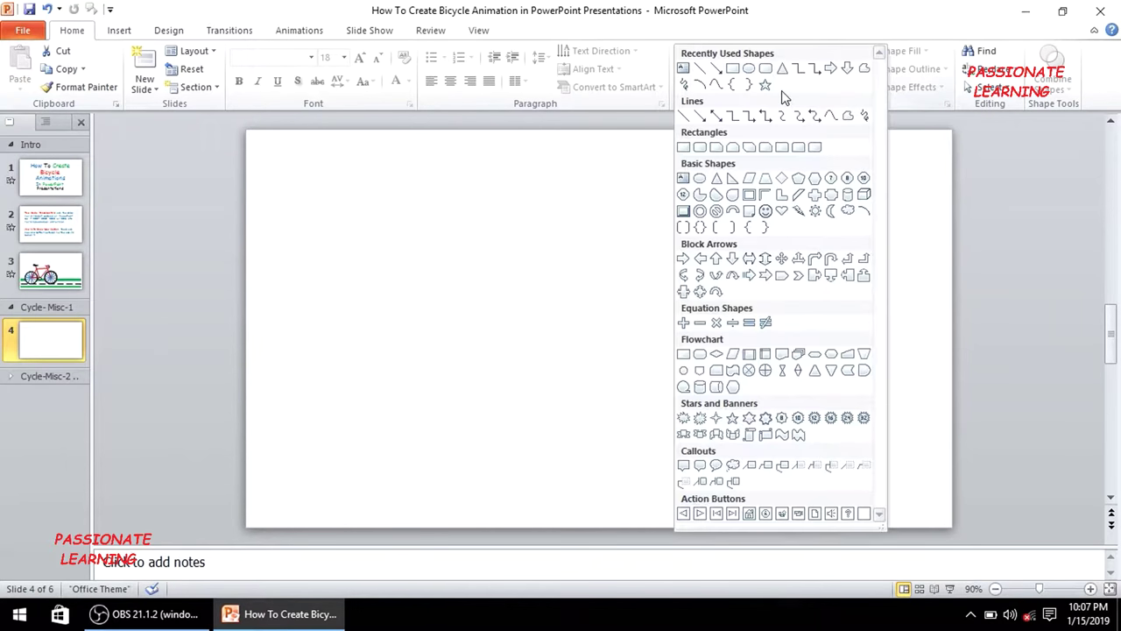
click(700, 178)
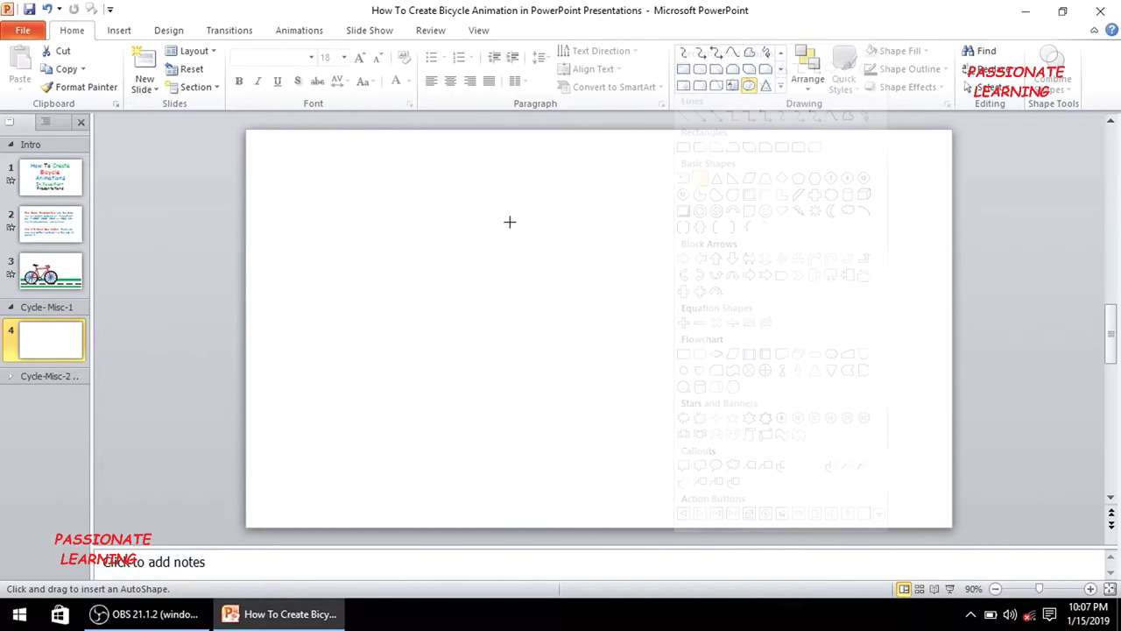
click(463, 229)
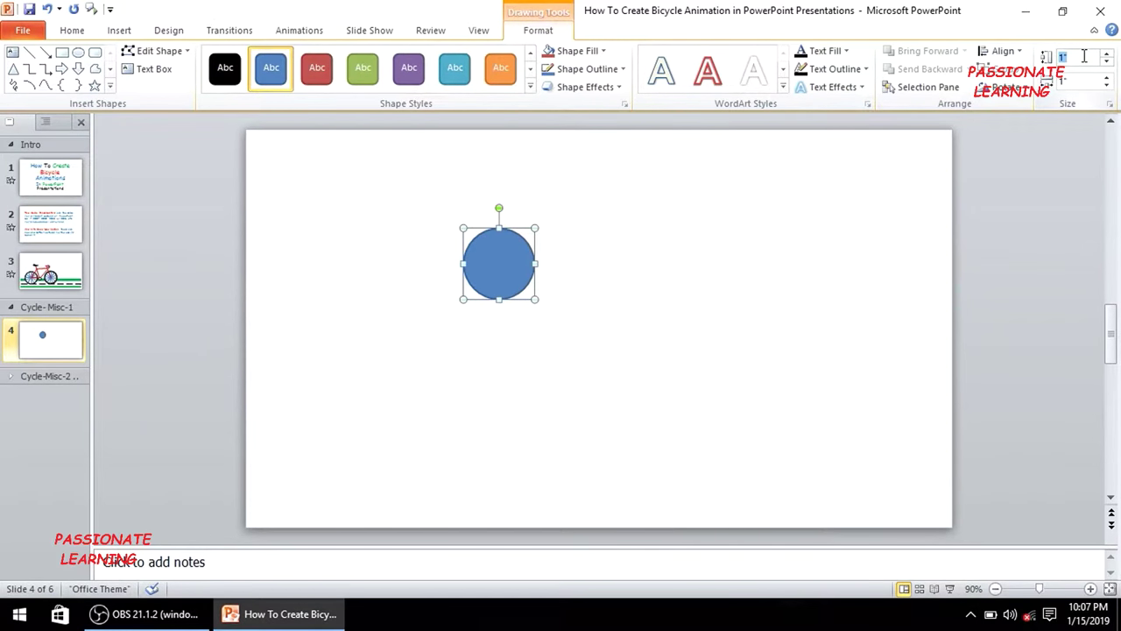
text(2.)
key(Return)
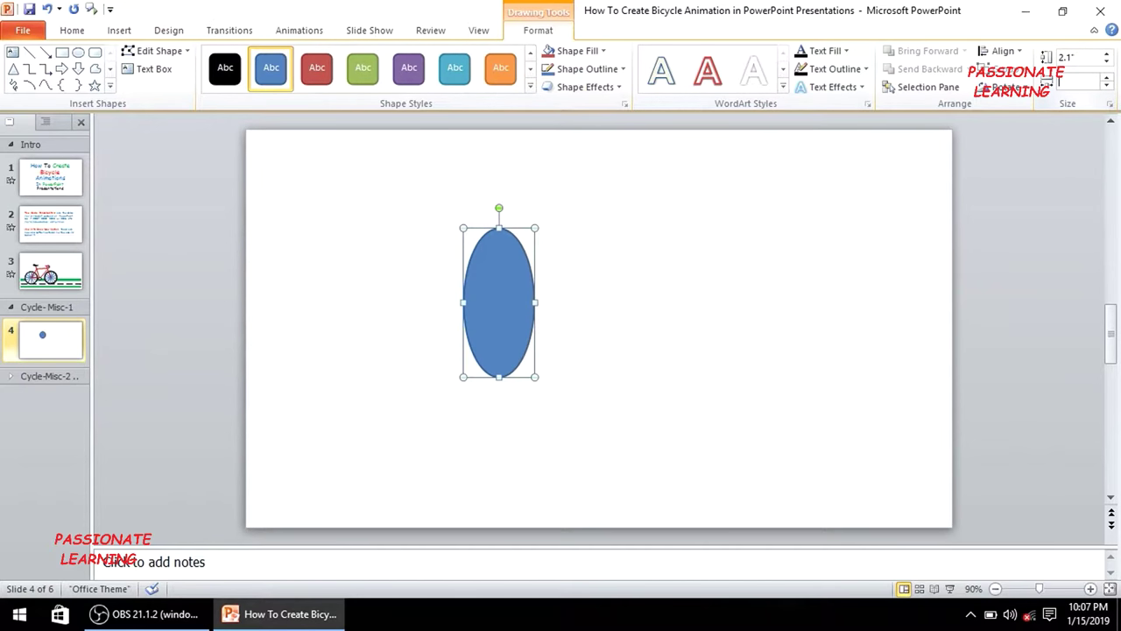
text(2.1)
key(Return)
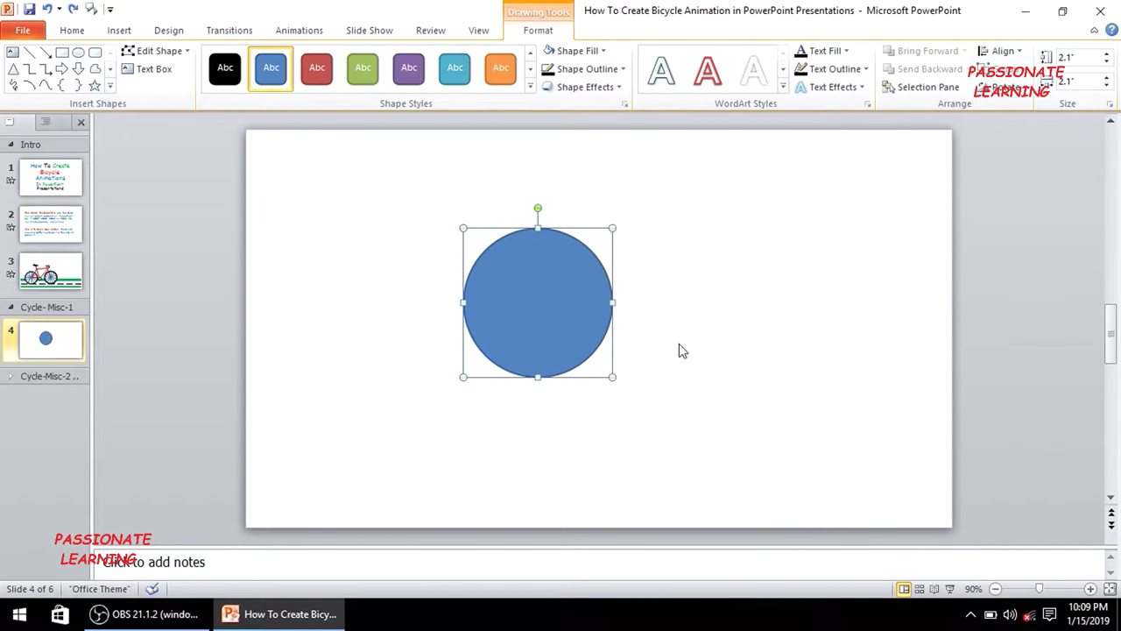
Step: Give the circle no fill and a black 4½ pt outline
click(578, 50)
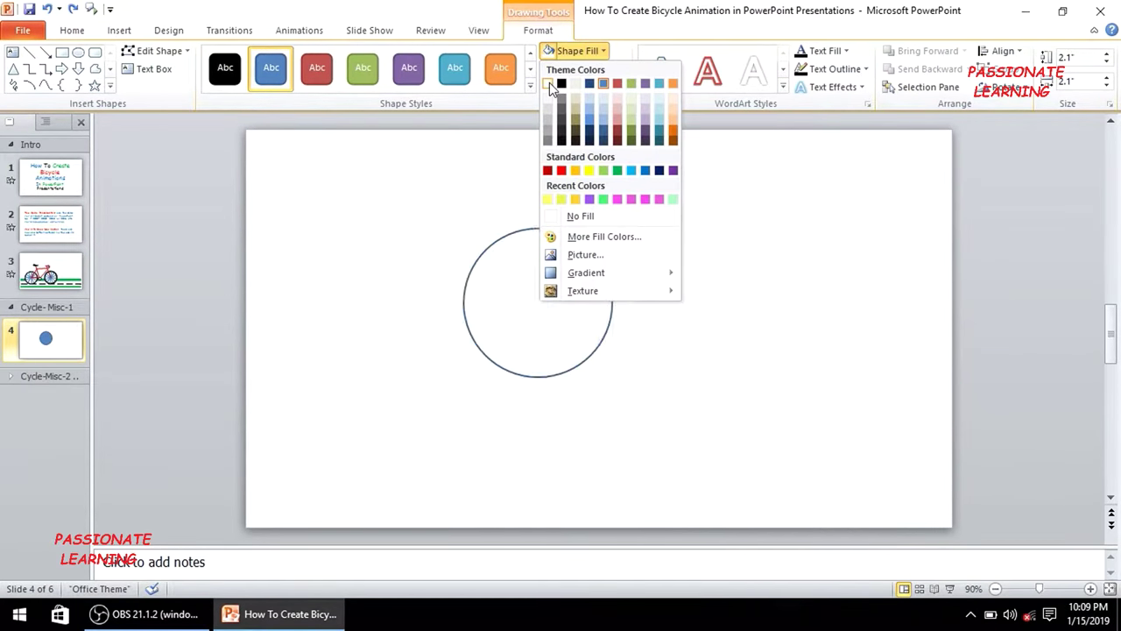
click(565, 215)
click(602, 70)
click(563, 103)
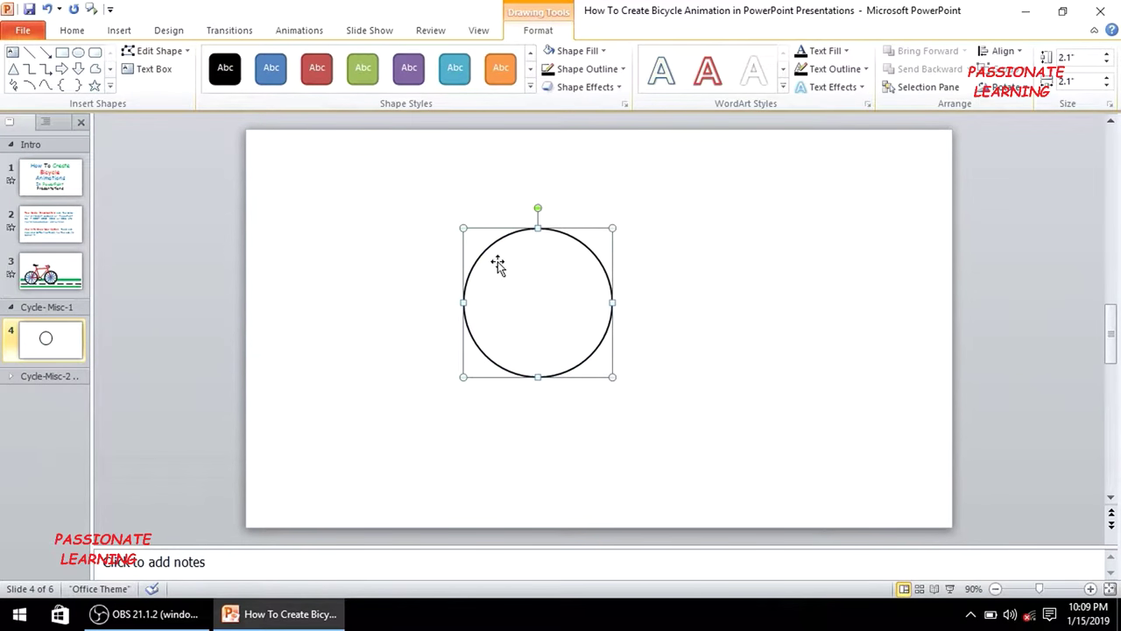
click(620, 70)
mouse_move(603, 275)
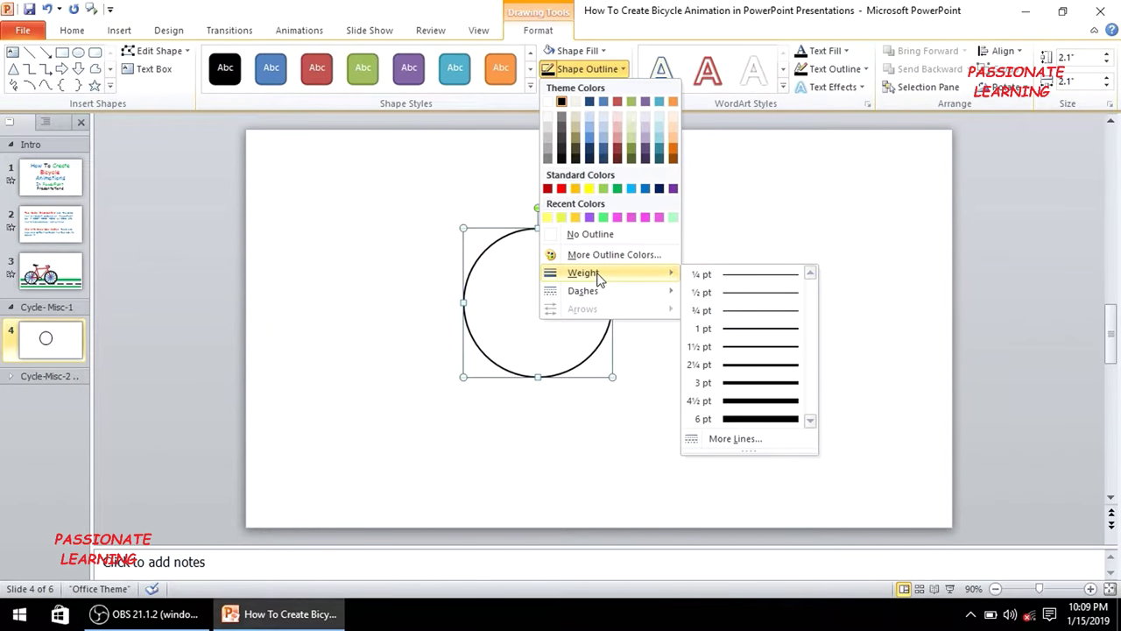
click(732, 409)
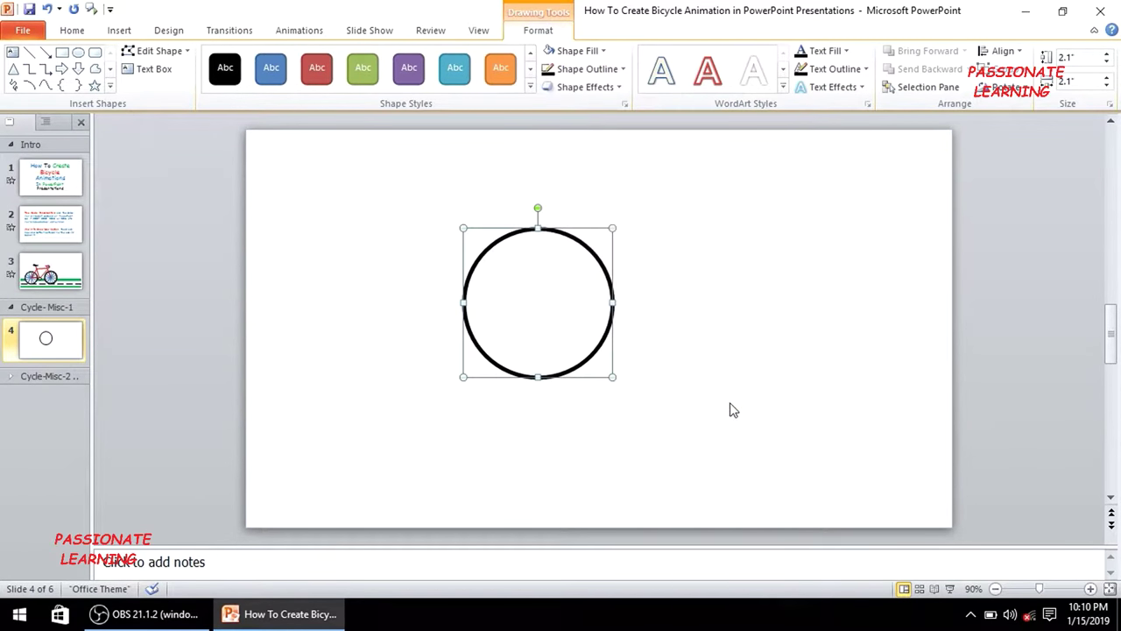
click(686, 326)
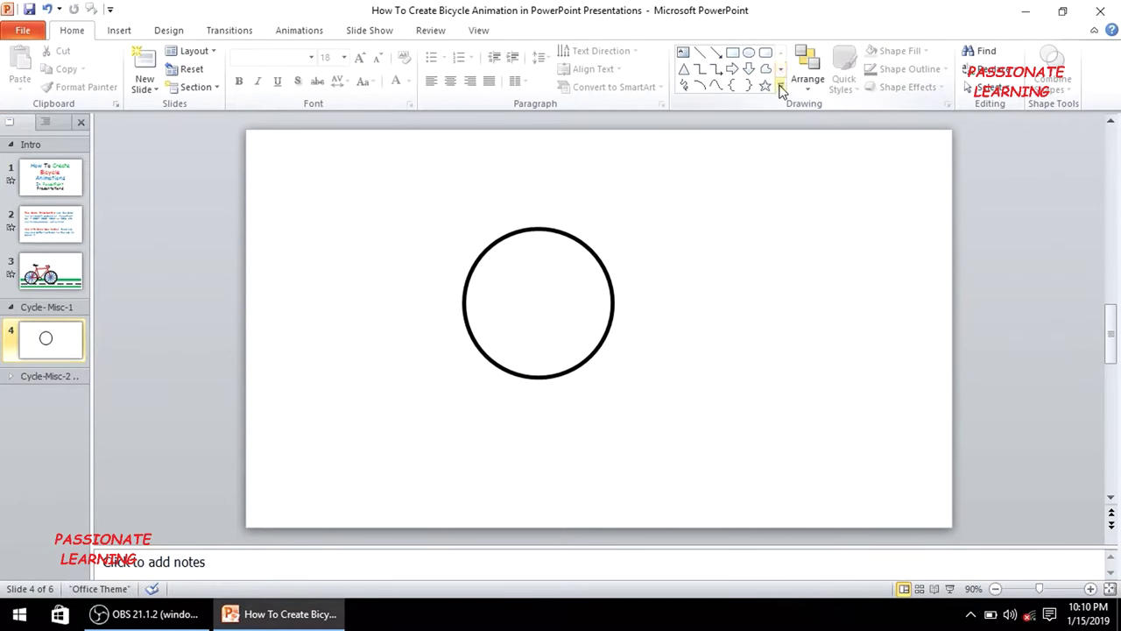
Step: Insert a second oval right of the first, sized 1.95" by 1.95"
click(781, 88)
click(700, 177)
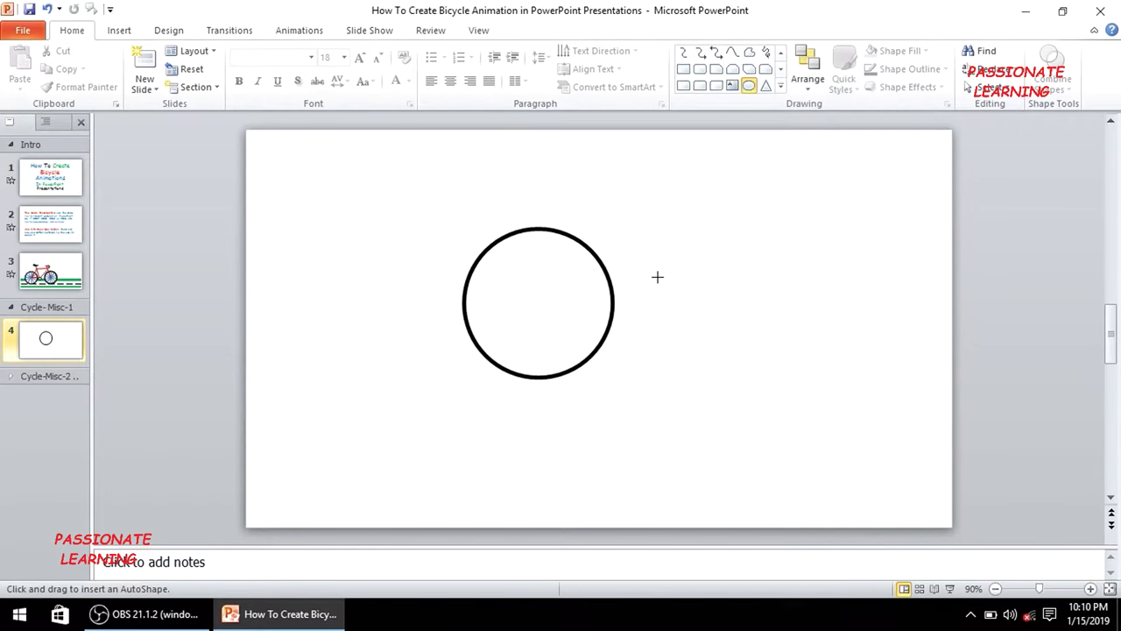
click(664, 275)
double_click(706, 305)
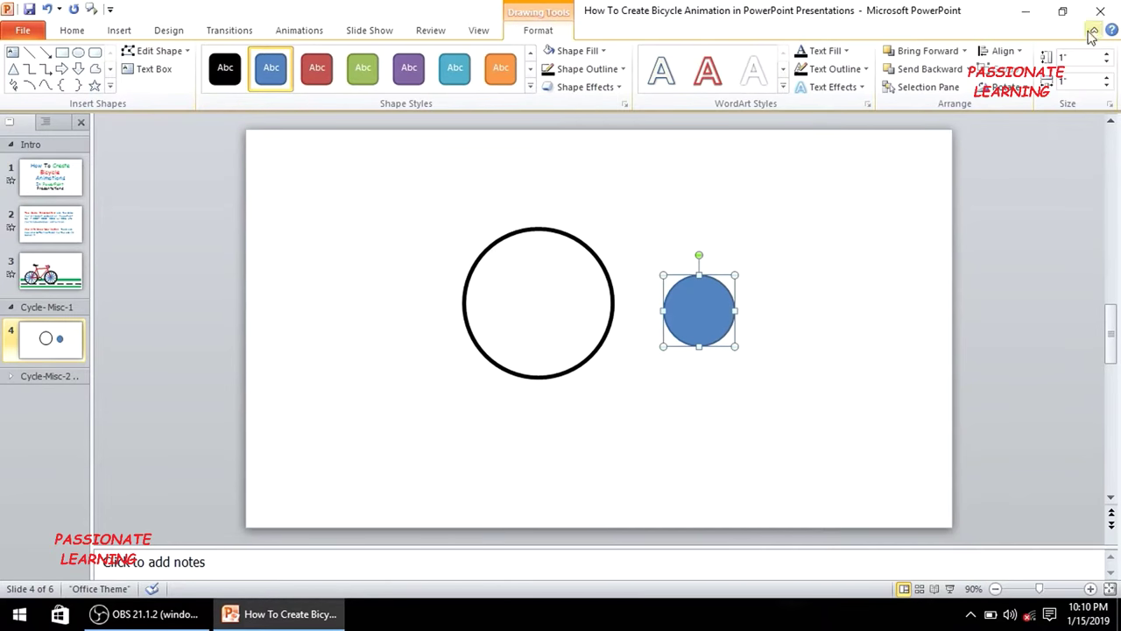
text(1.95)
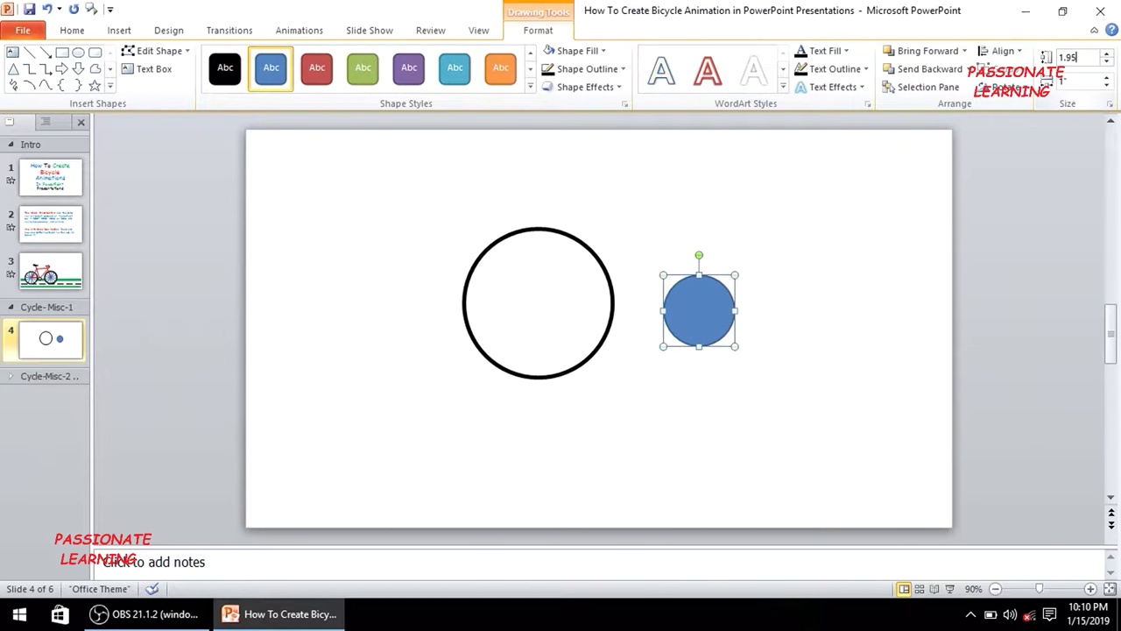
key(Tab)
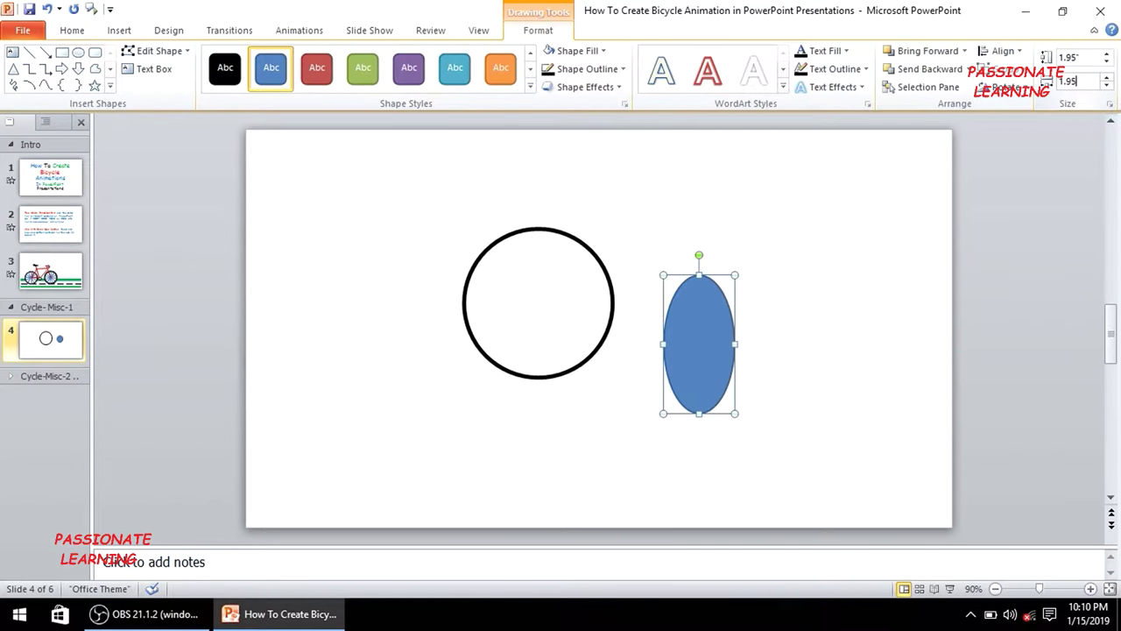
text(1.95)
key(Return)
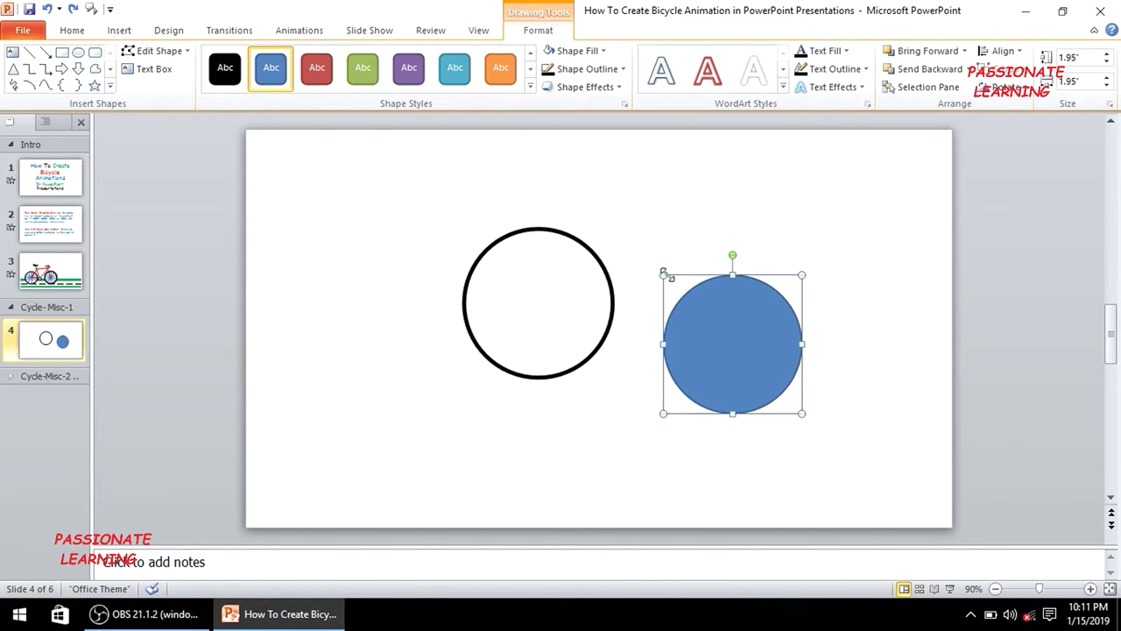
Step: Give the second circle no fill and a black 2¼ pt outline, then select both circles
click(575, 50)
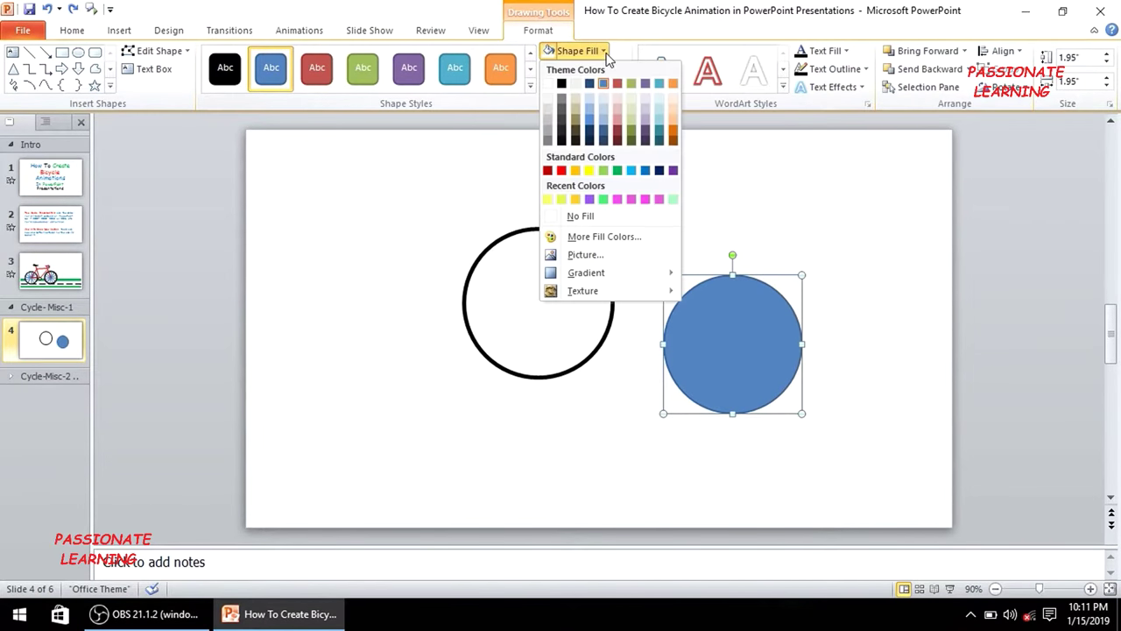
click(563, 213)
click(578, 70)
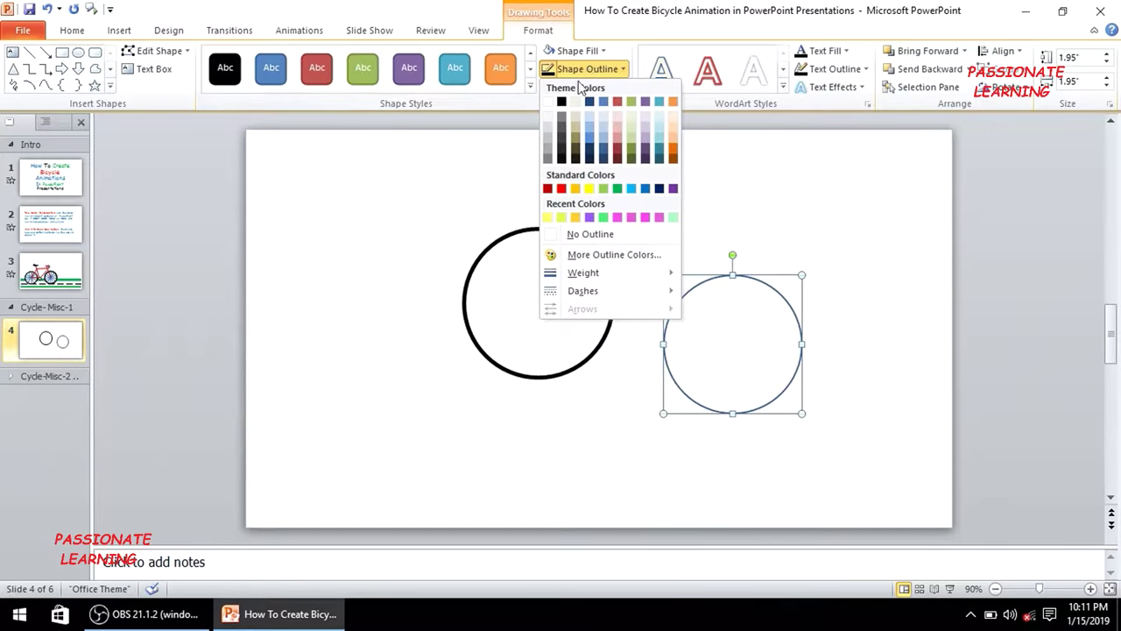
click(561, 102)
click(587, 69)
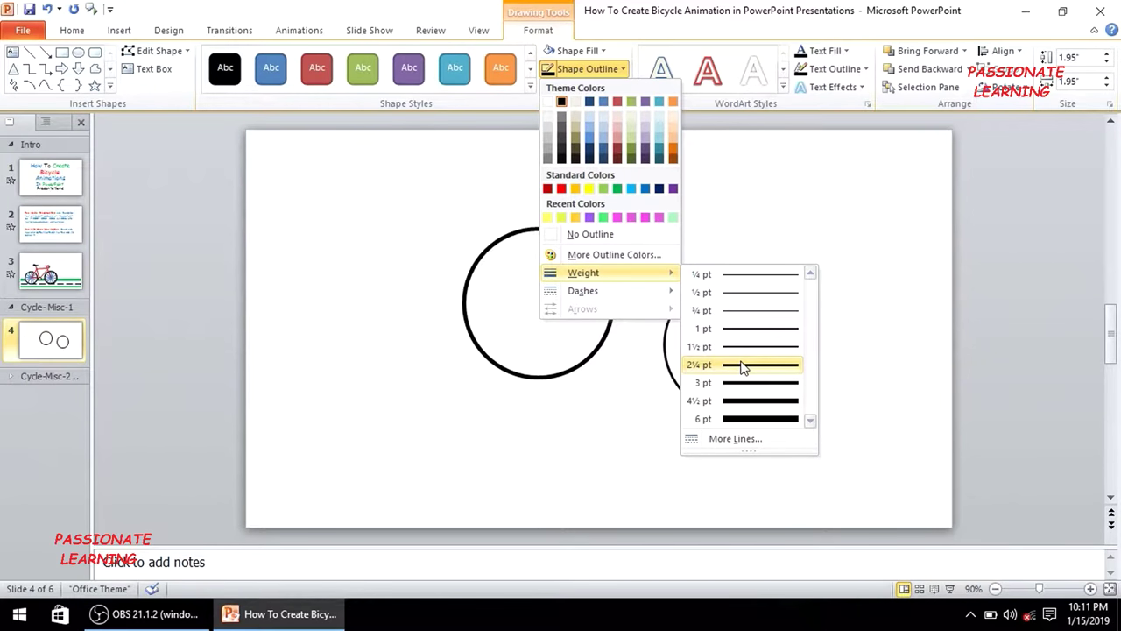
click(742, 368)
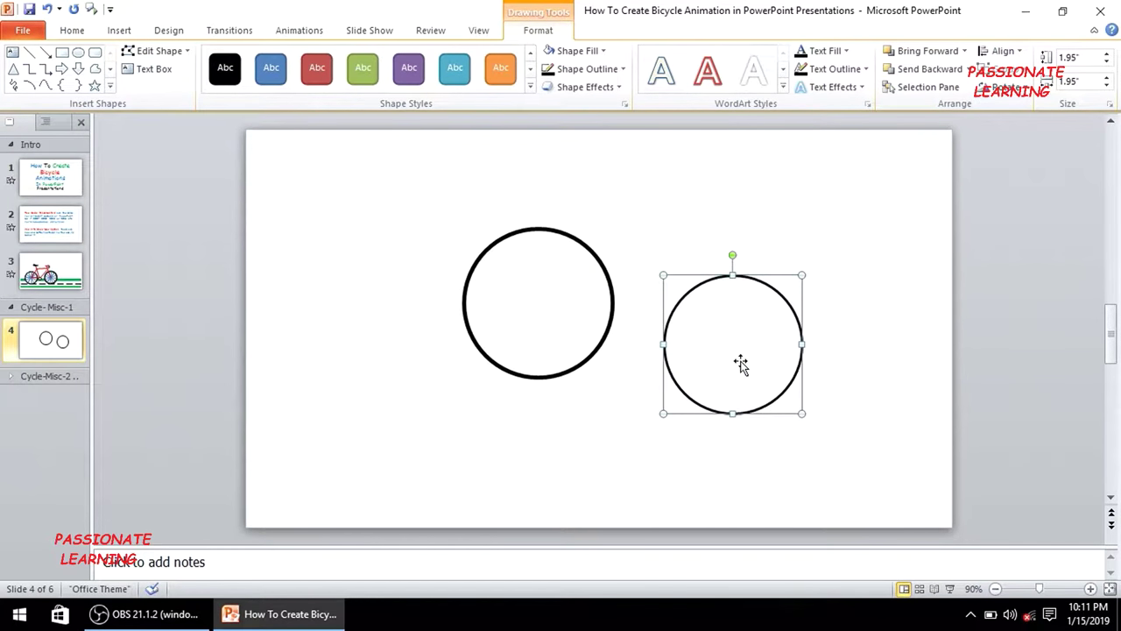
key(ctrl+a)
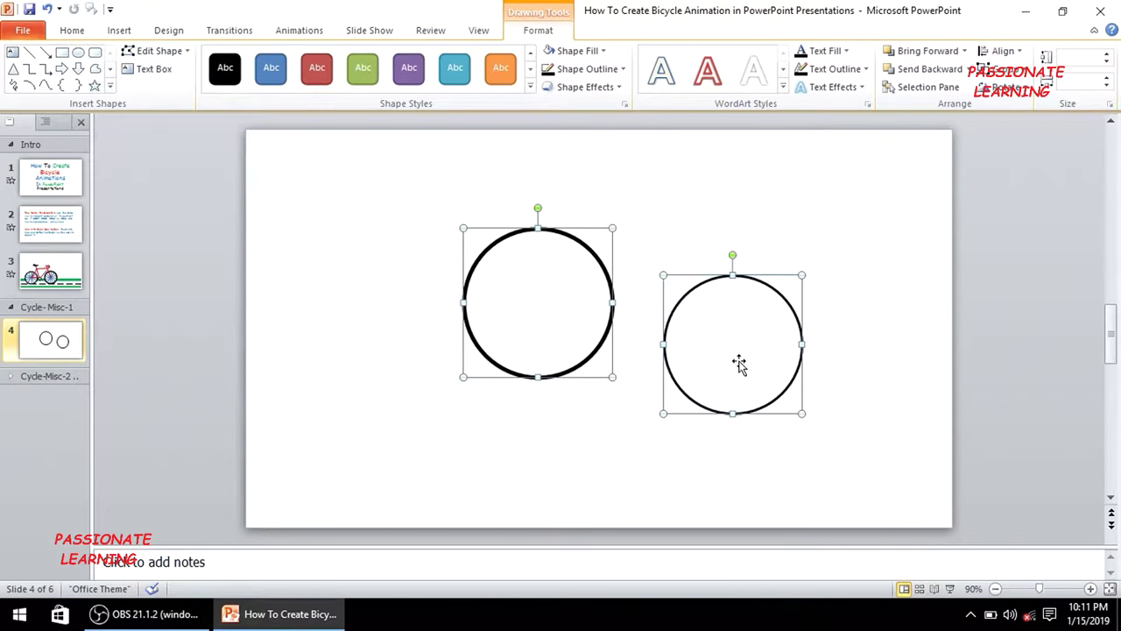
Step: Align the two circles by their middles and centres so they are concentric
click(70, 30)
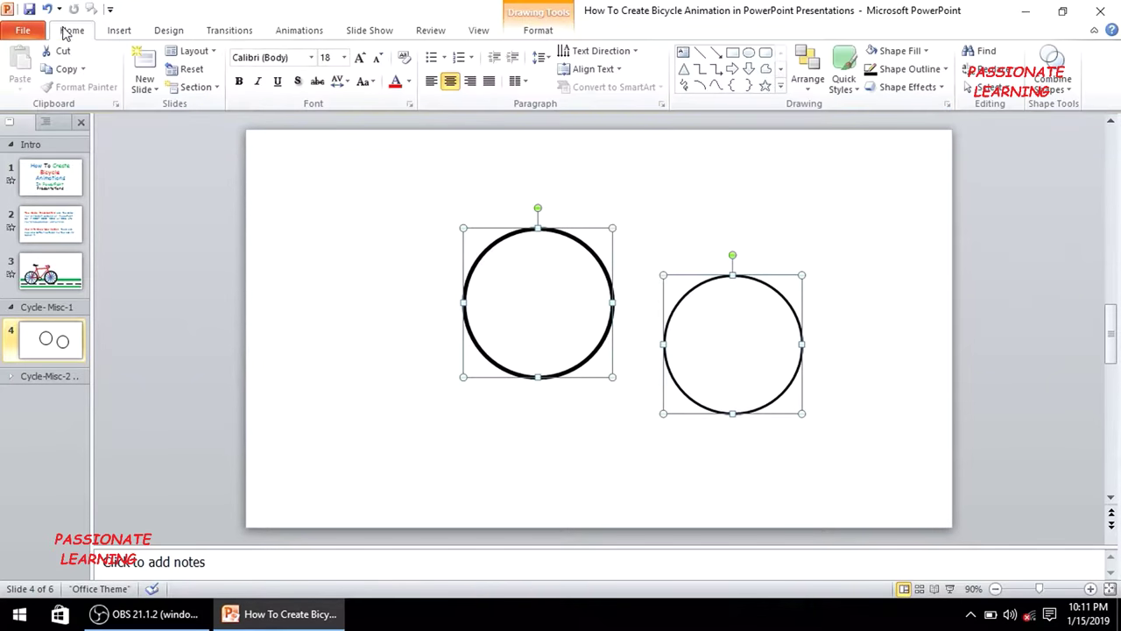
click(807, 86)
mouse_move(847, 286)
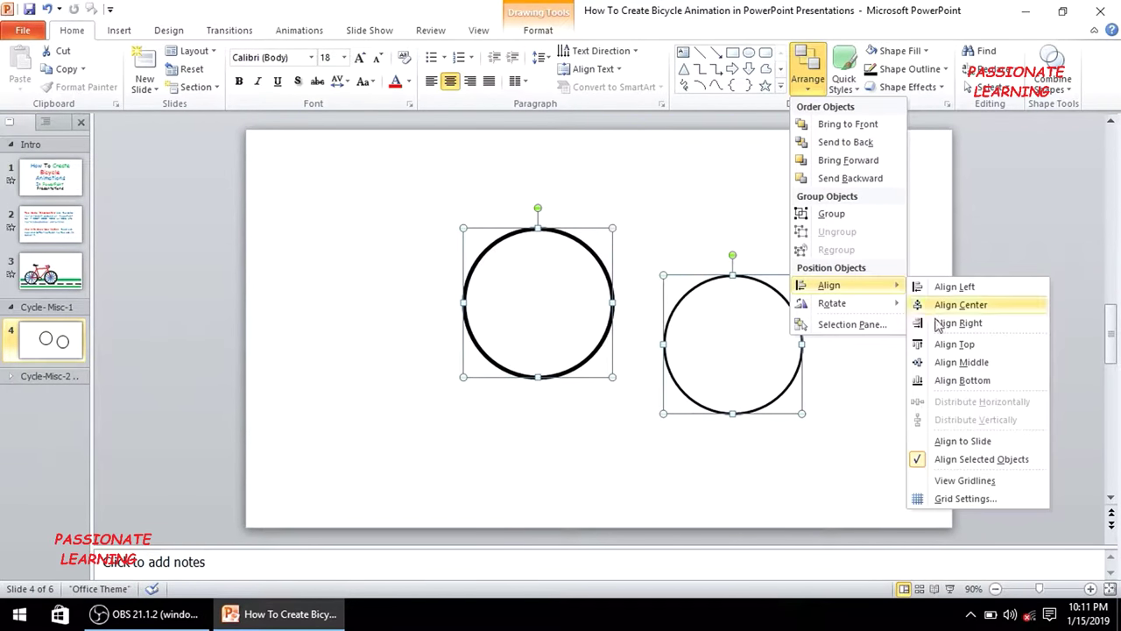
click(957, 370)
click(807, 84)
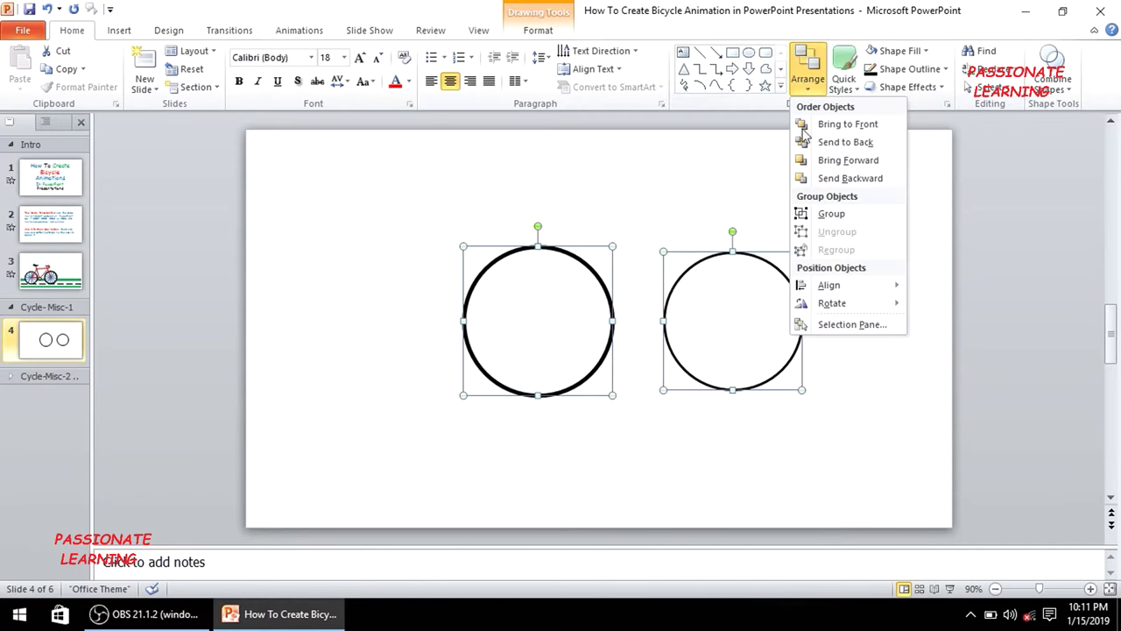
mouse_move(832, 288)
click(944, 309)
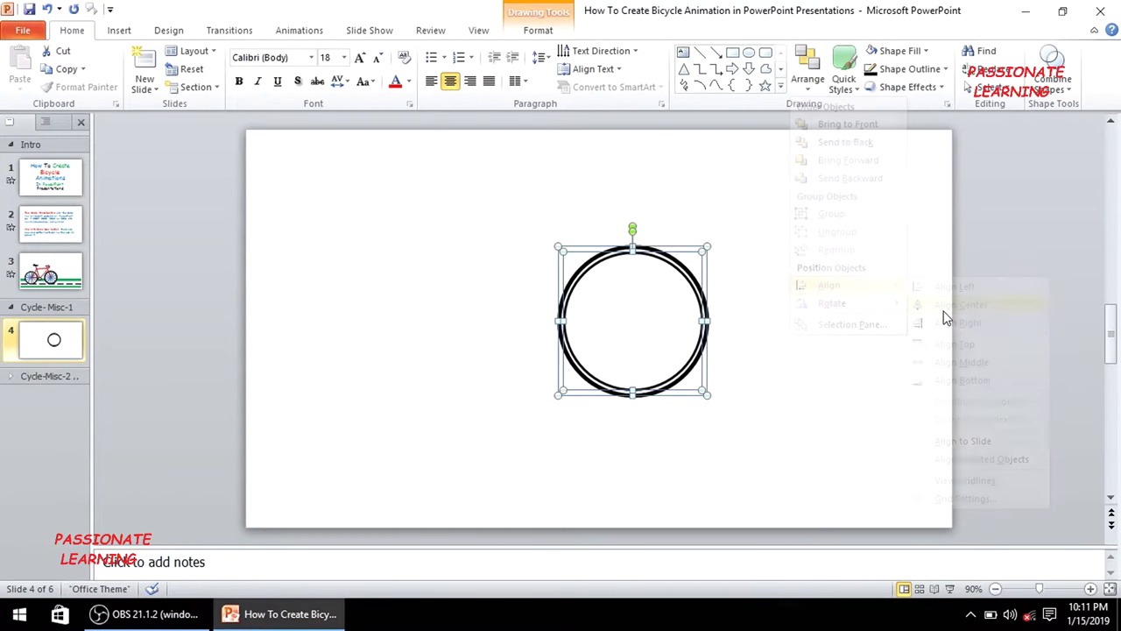
Step: Group the two circles into one wheel and move it up and left
drag(625, 302, 626, 301)
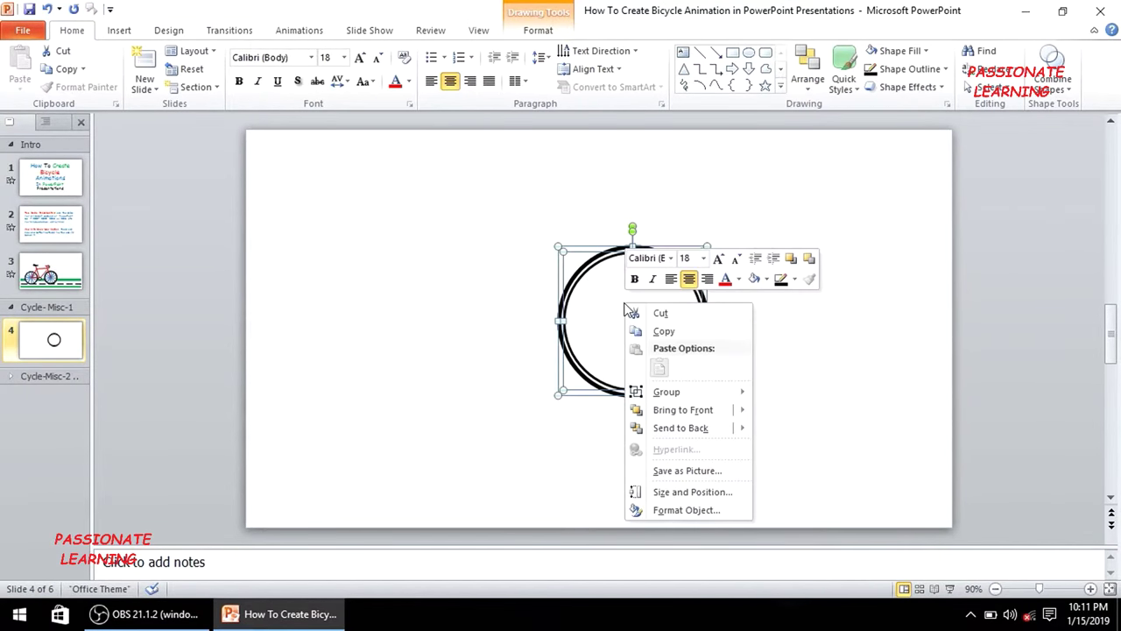
mouse_move(649, 399)
click(791, 394)
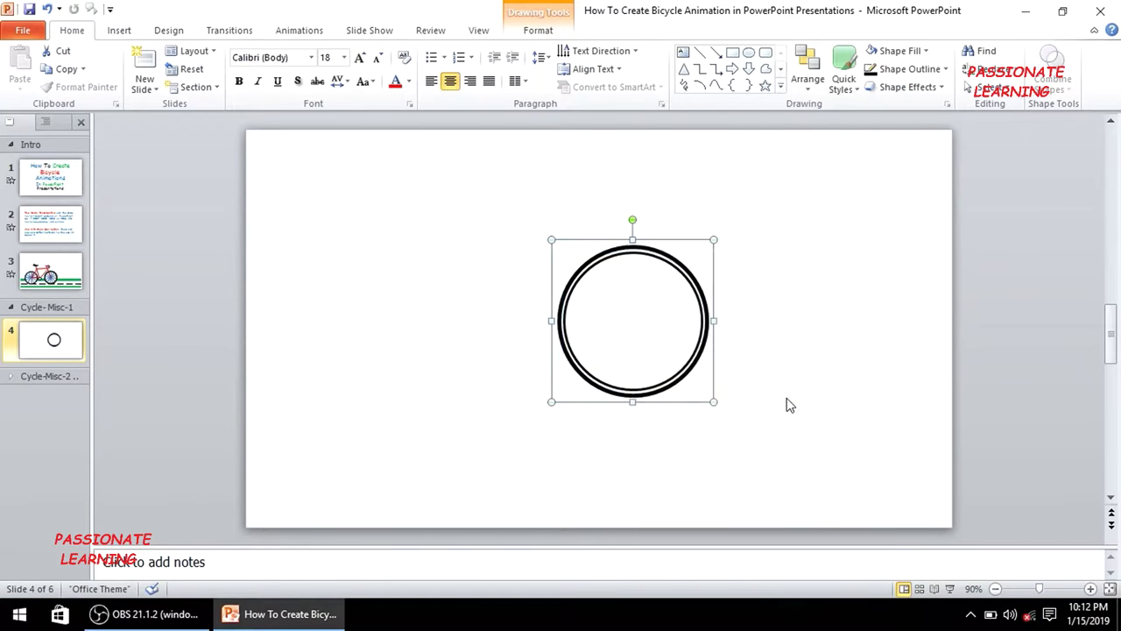
drag(559, 292, 513, 322)
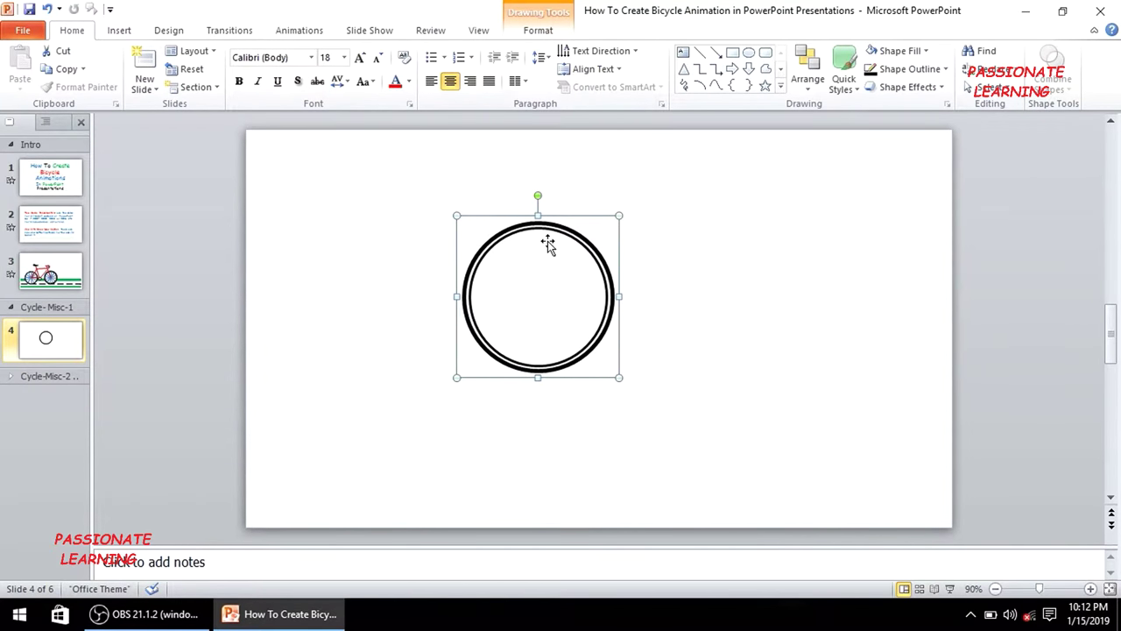
Step: Draw a vertical line across the wheel, move it to the right, and paste copies of it
click(700, 53)
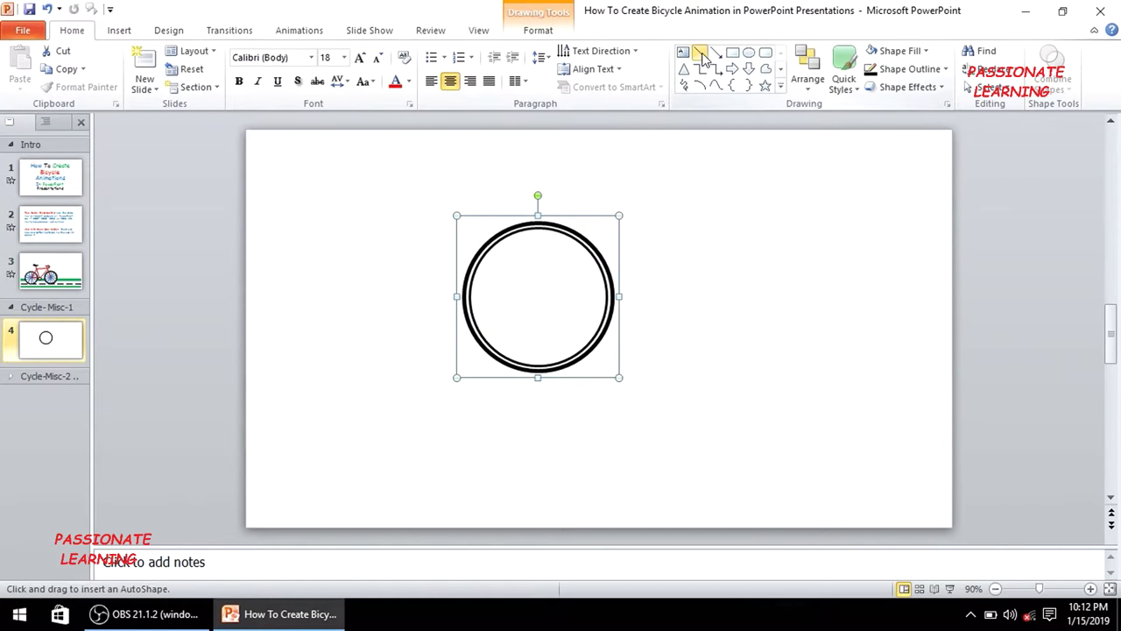
drag(538, 226, 538, 367)
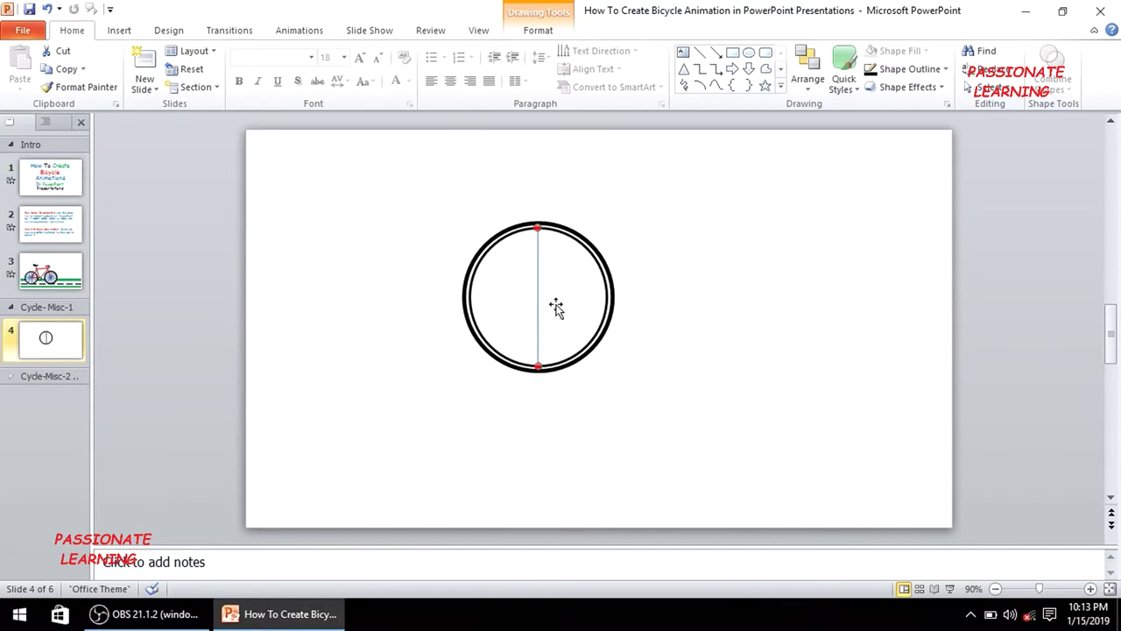
drag(538, 301, 671, 305)
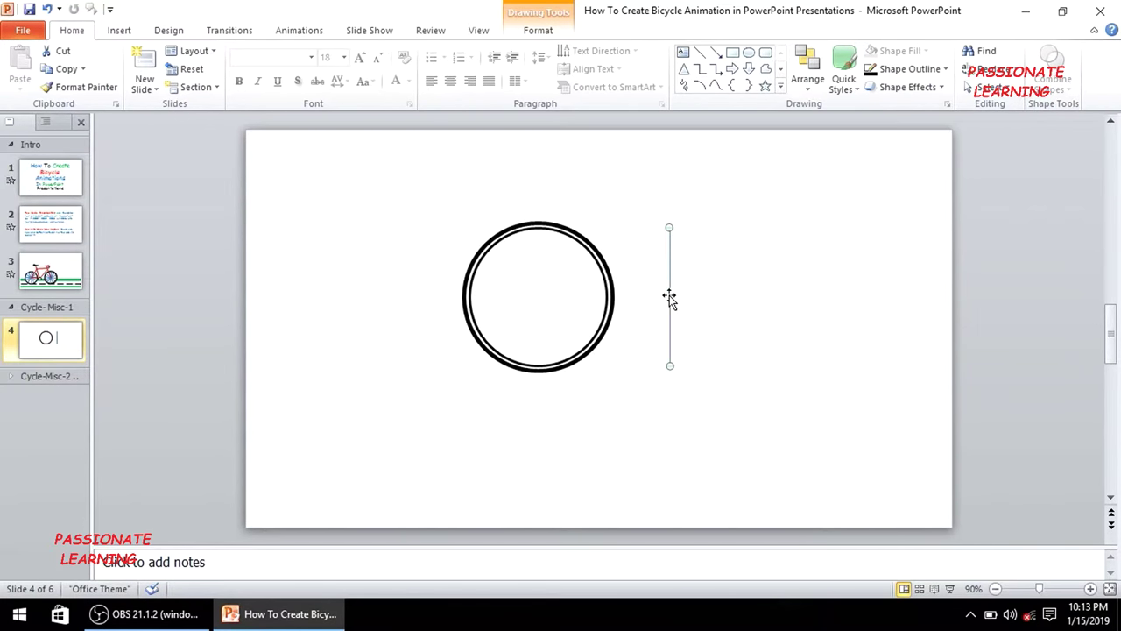
key(ctrl+c)
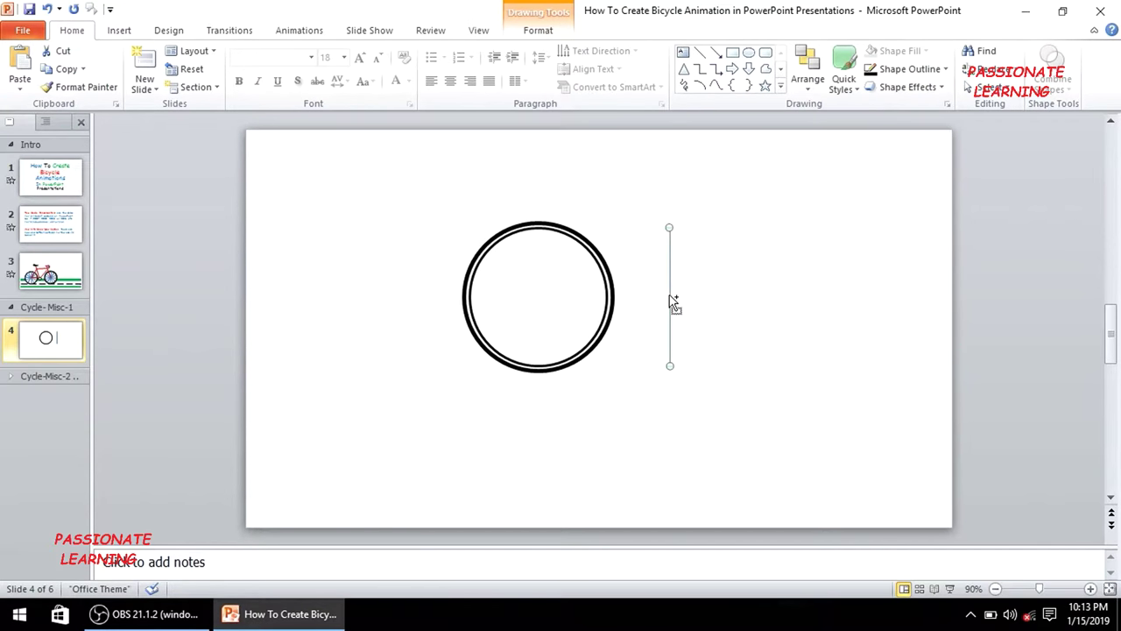
key(ctrl+v)
key(ctrl+v)
key(ctrl+v)
key(ctrl+v)
key(ctrl+v)
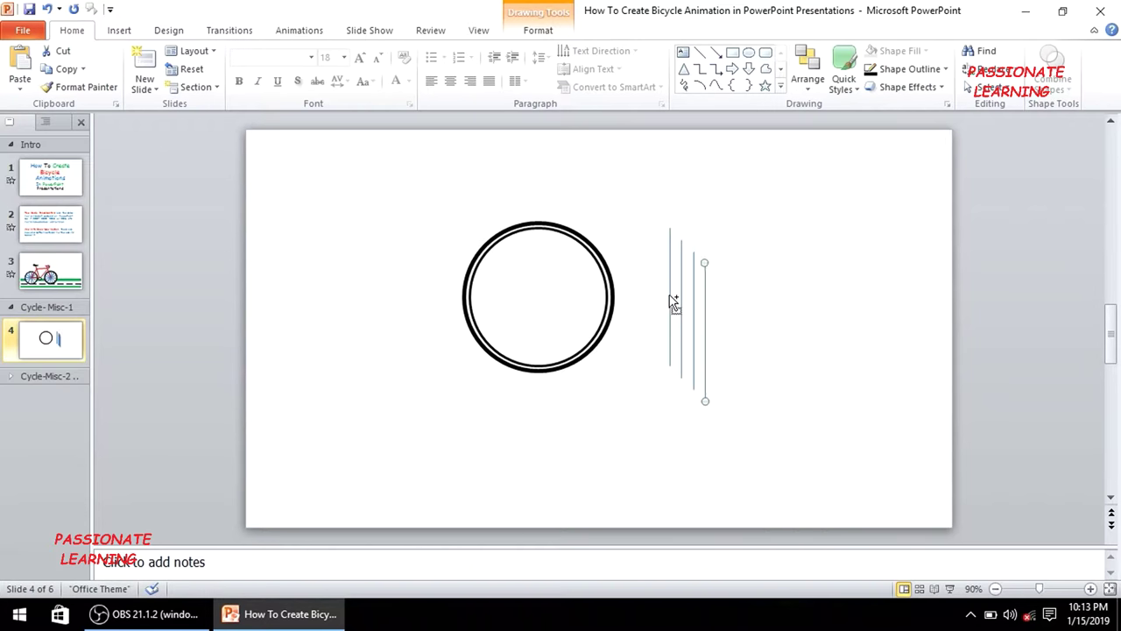
key(ctrl+v)
key(ctrl+v)
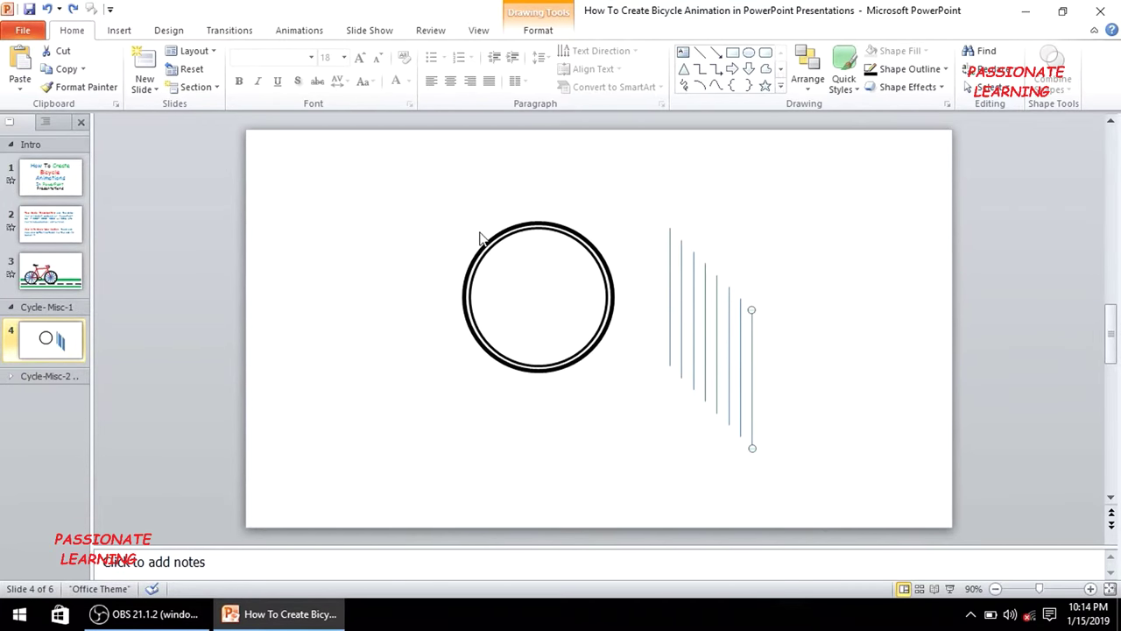
Step: Rotate the second line to 30° and the third line to 60° in Size and Position
click(681, 293)
right_click(682, 293)
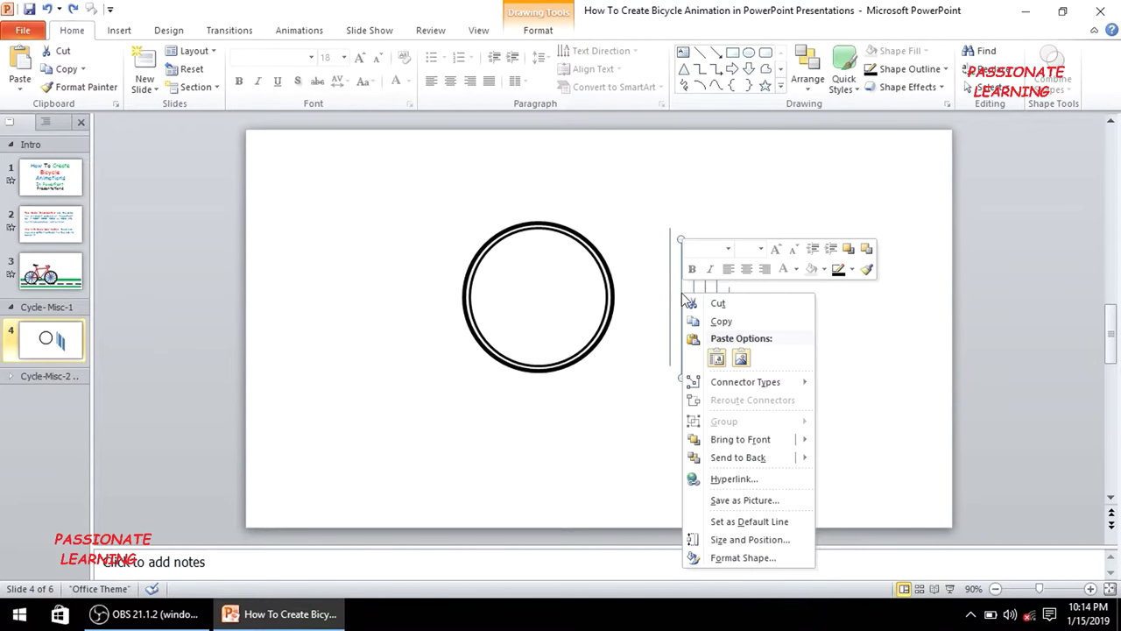
click(745, 545)
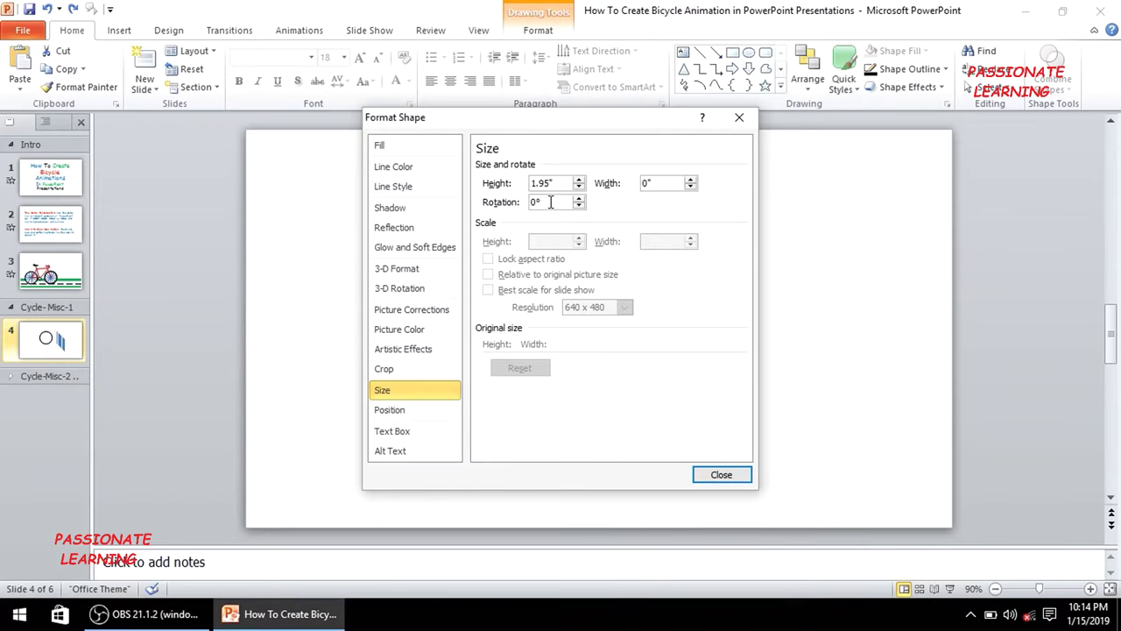
key(Return)
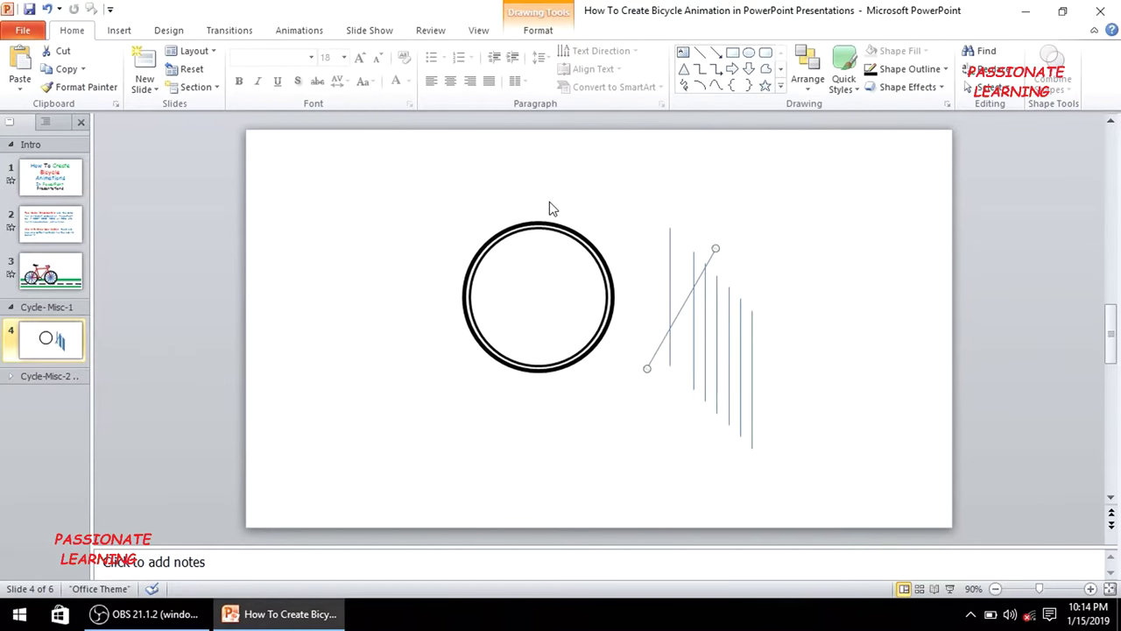
click(693, 334)
right_click(693, 335)
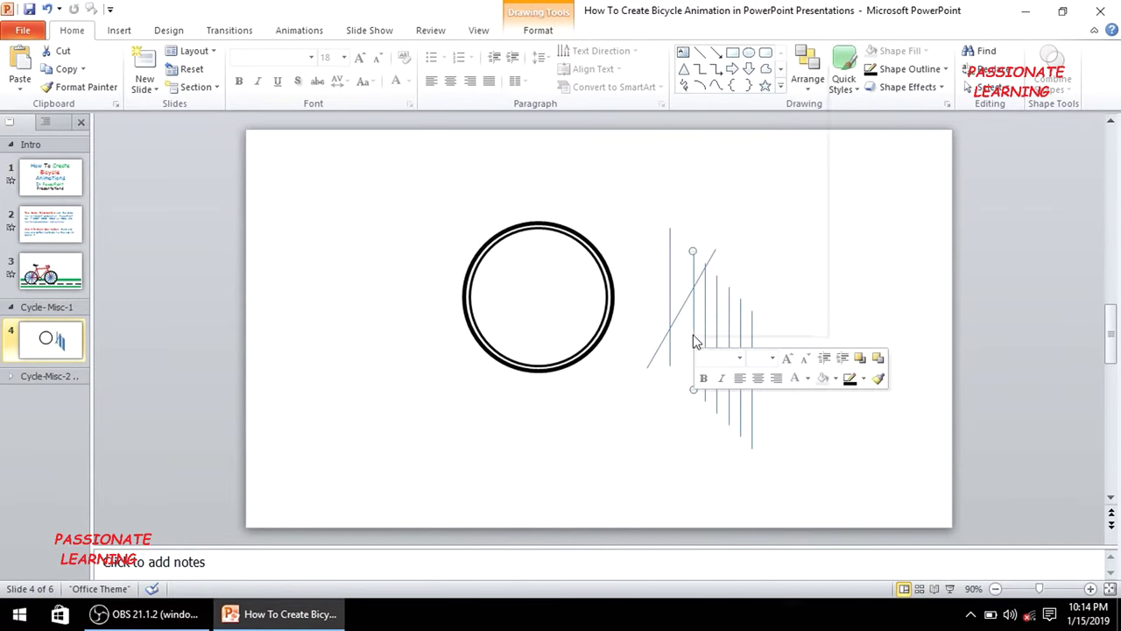
click(740, 308)
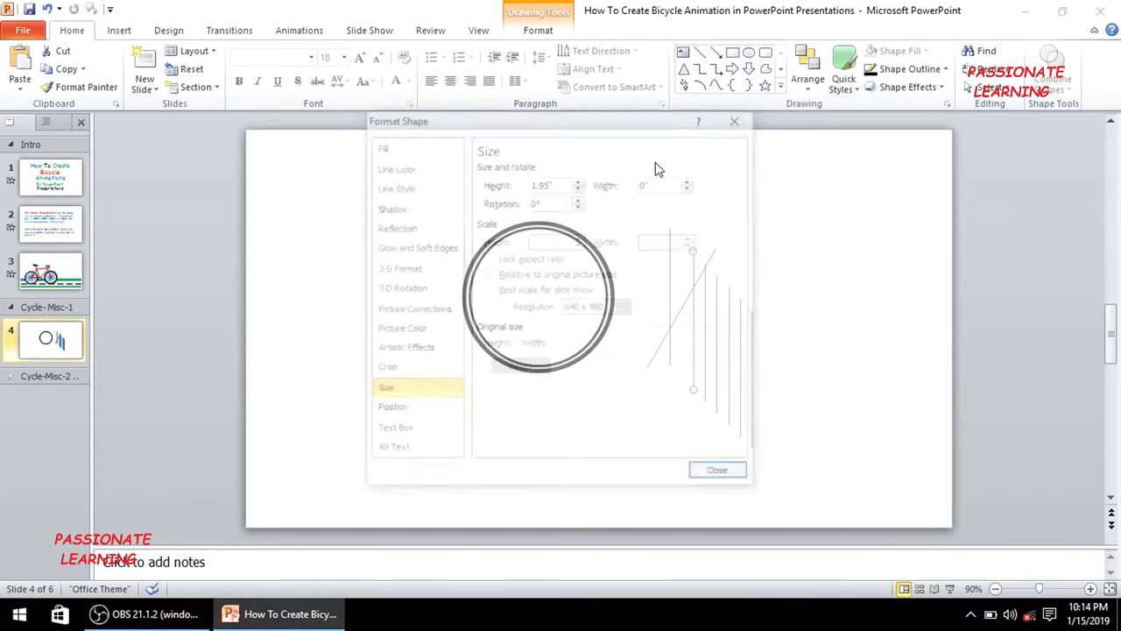
double_click(346, 175)
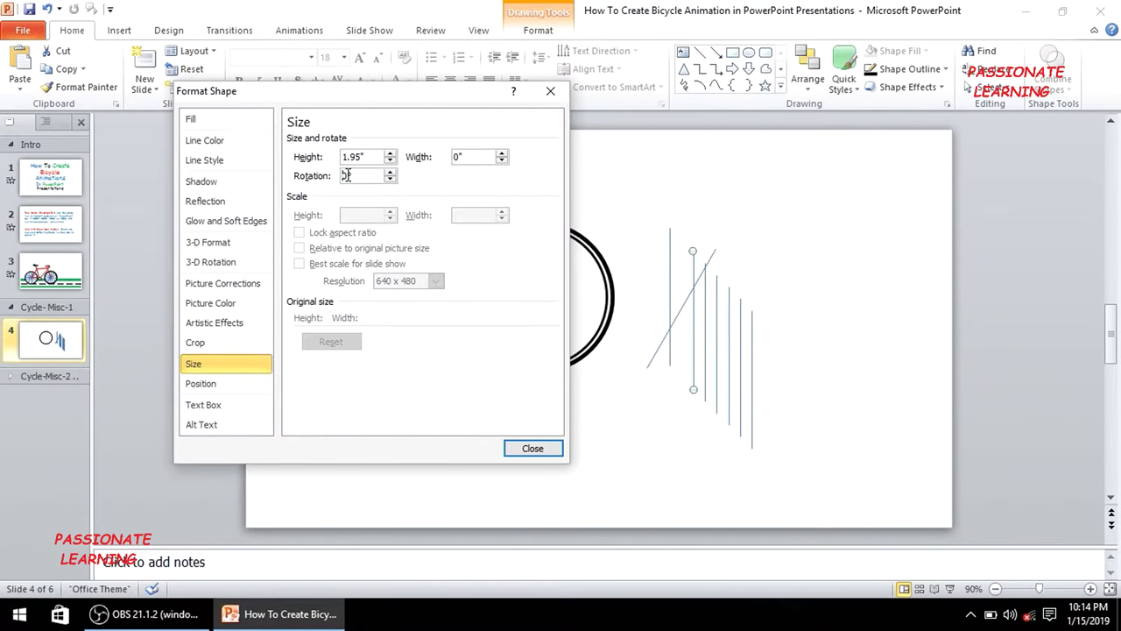
text(60)
key(Return)
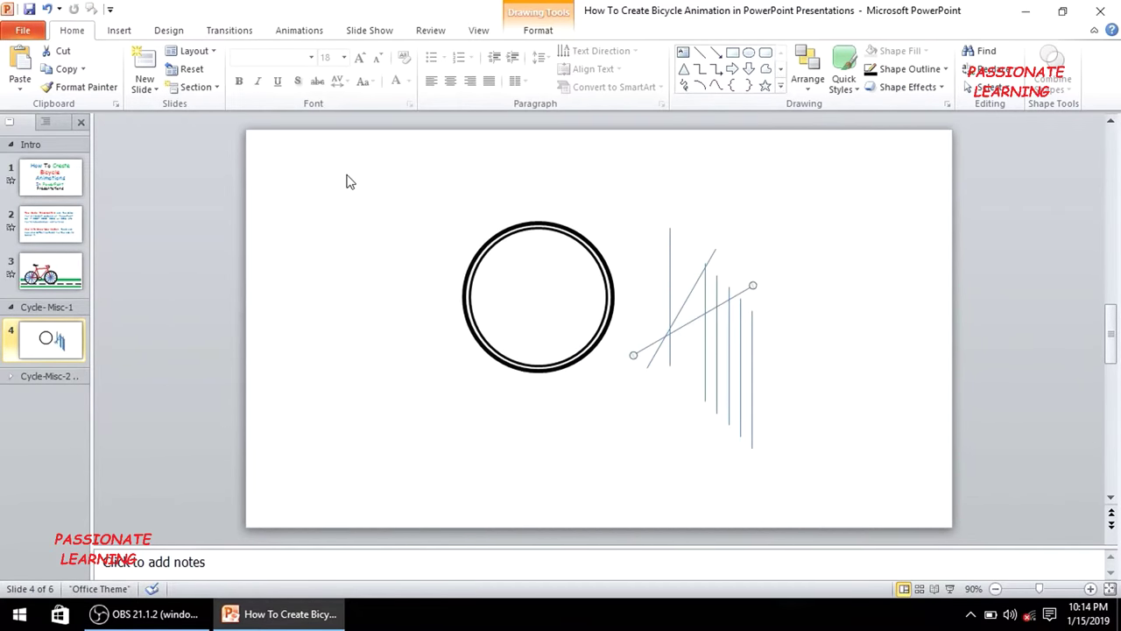
Step: Rotate the next two lines to 90° and 120°
click(706, 354)
right_click(706, 354)
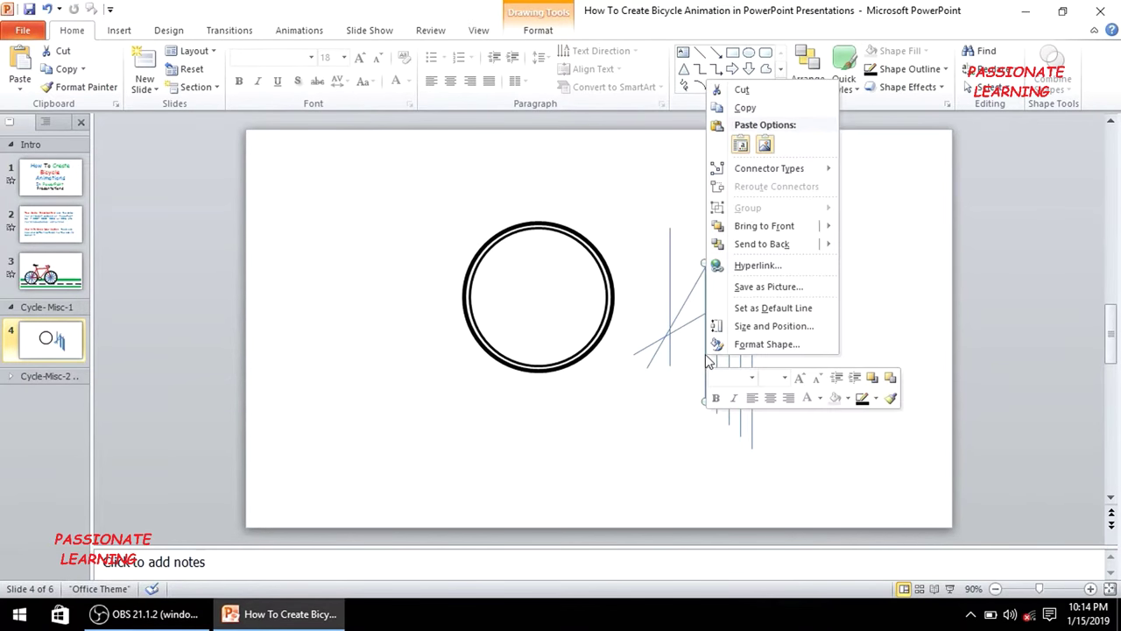
click(759, 326)
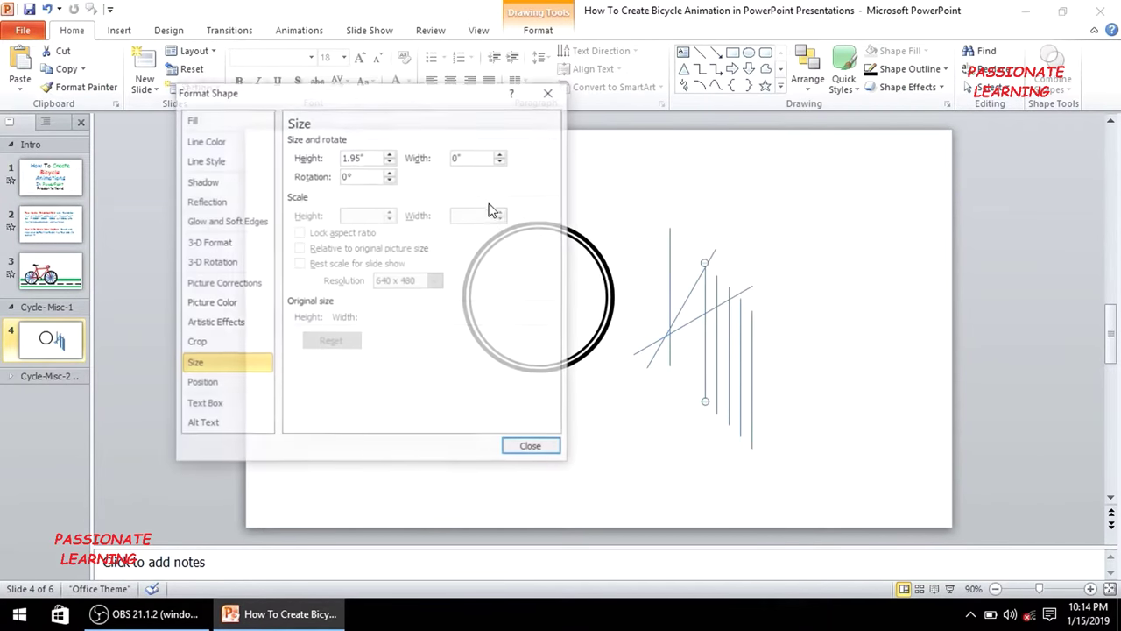
text(90)
key(Return)
click(715, 391)
right_click(718, 393)
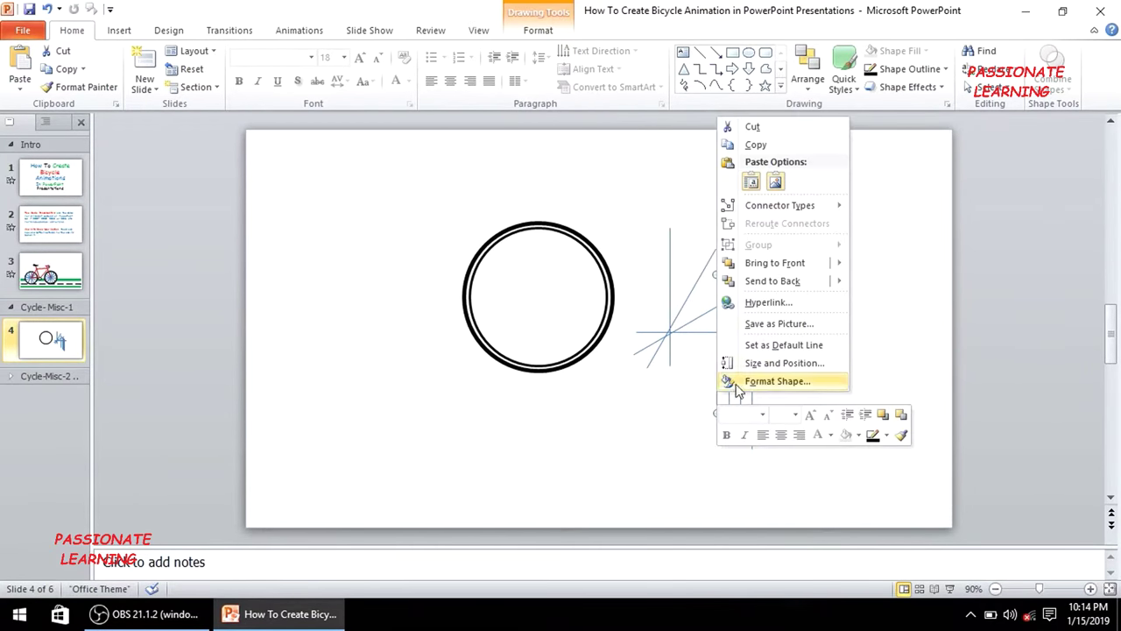
click(775, 363)
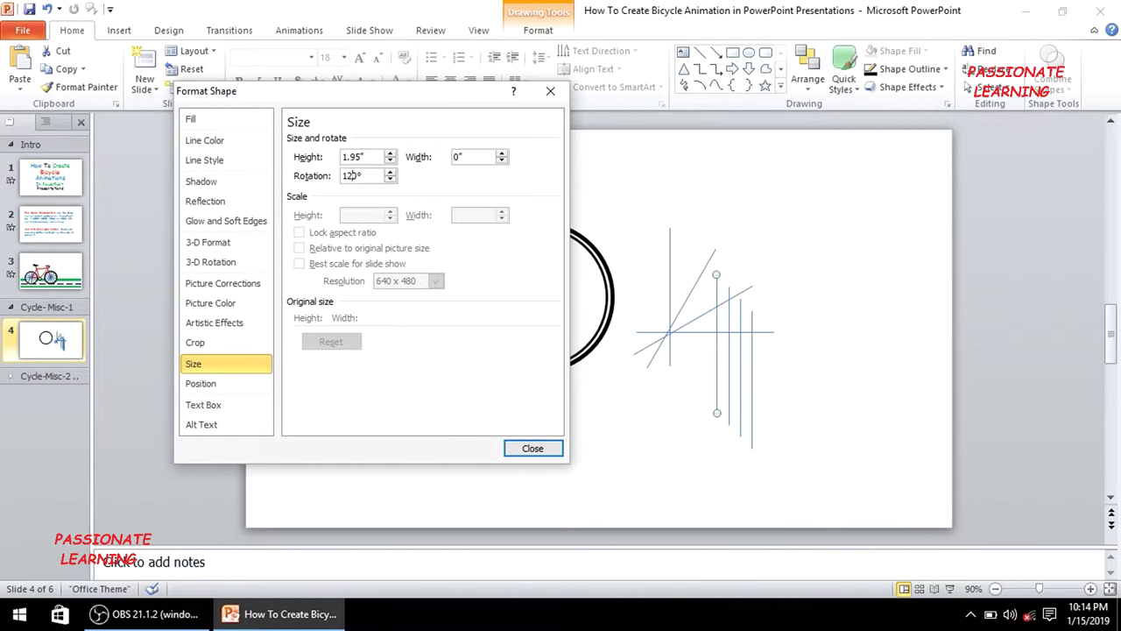
click(350, 176)
text(120)
key(Return)
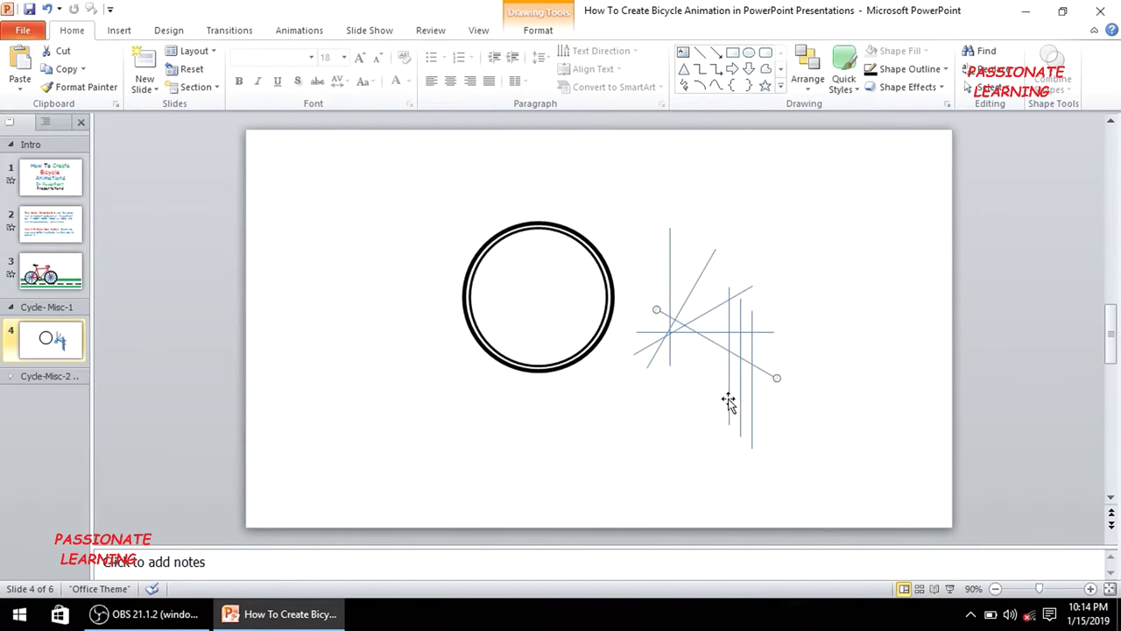
Step: Rotate the remaining lines, one to 150°, and open rotation settings for the last line
right_click(729, 402)
click(771, 368)
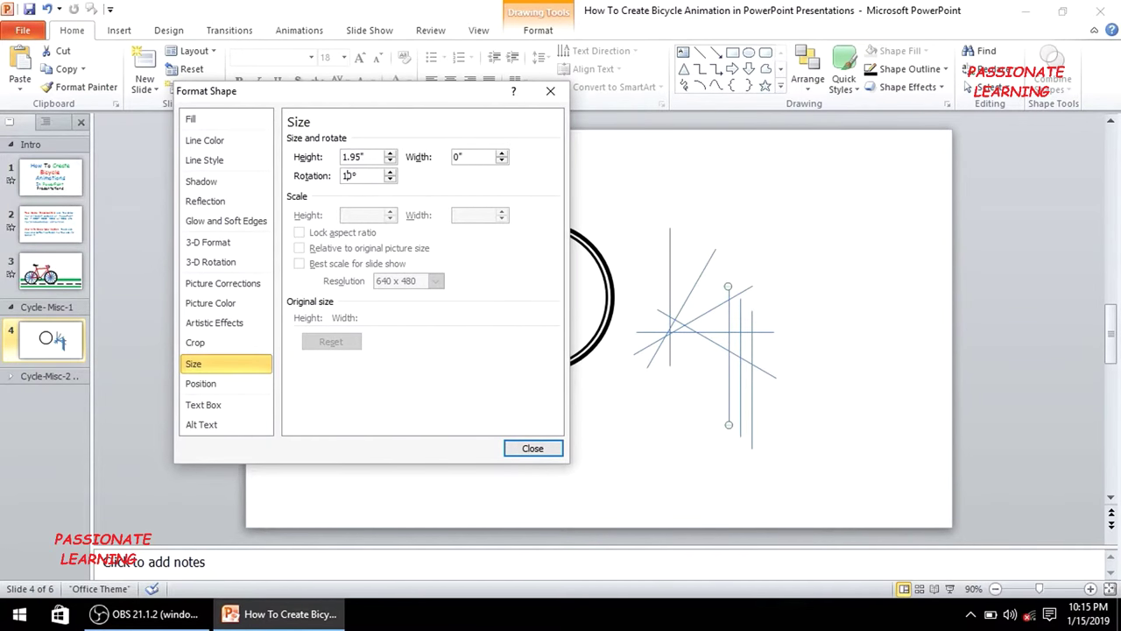
key(Return)
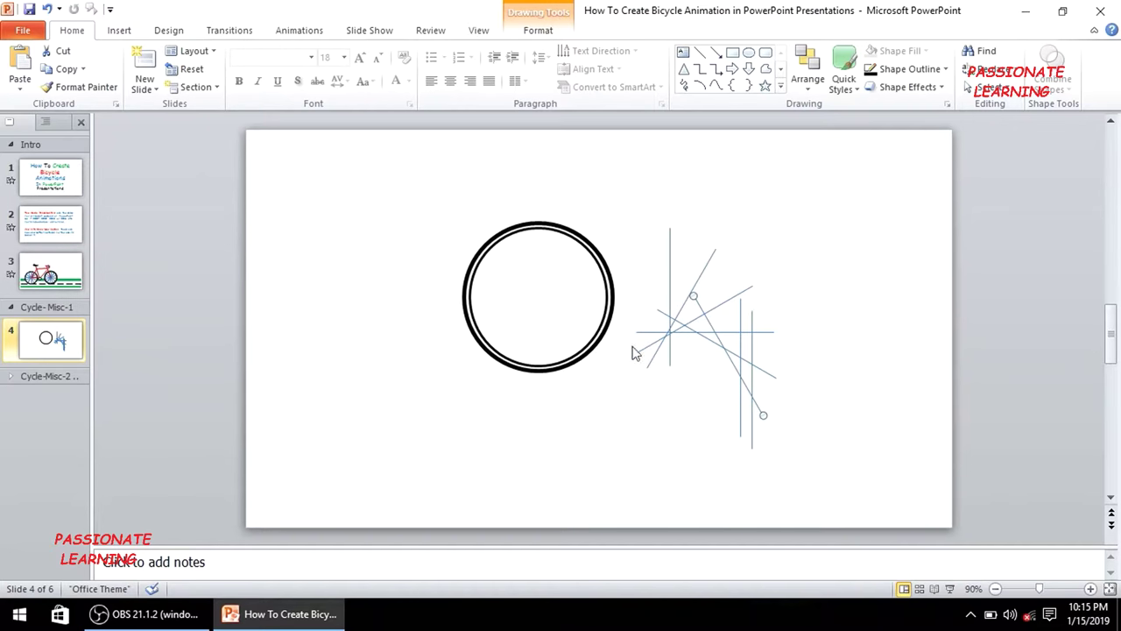
right_click(740, 419)
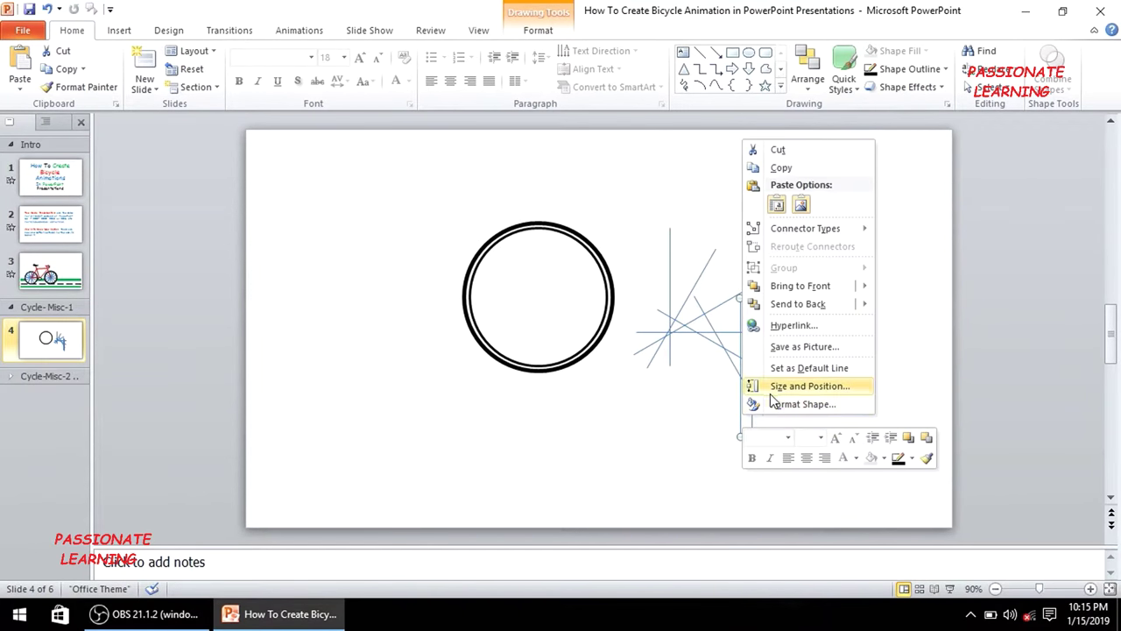
click(771, 391)
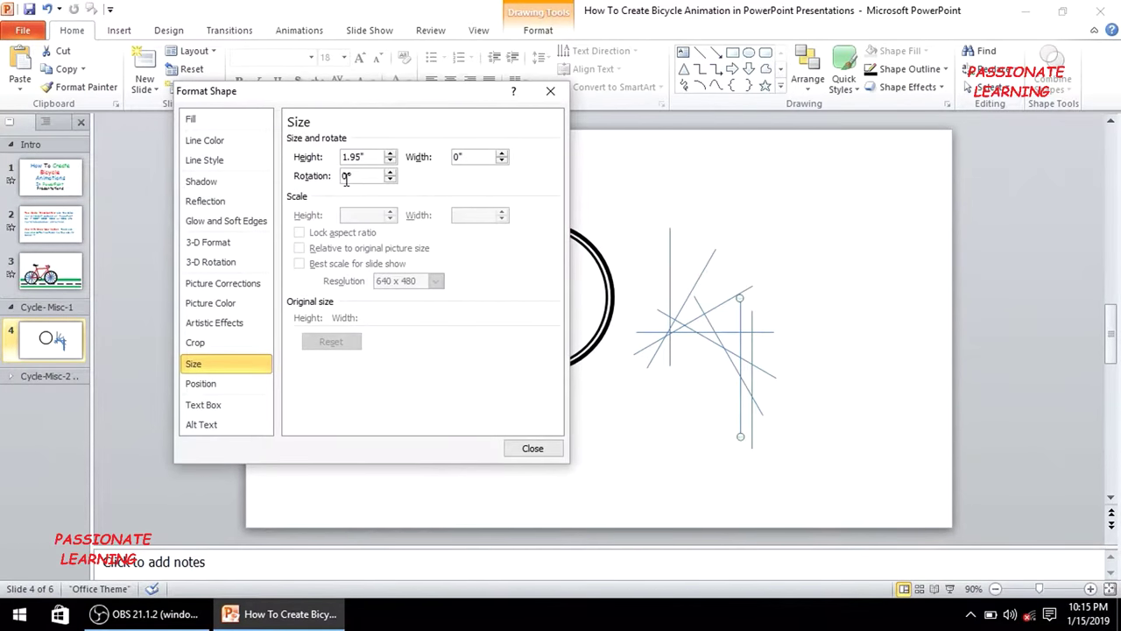
key(Return)
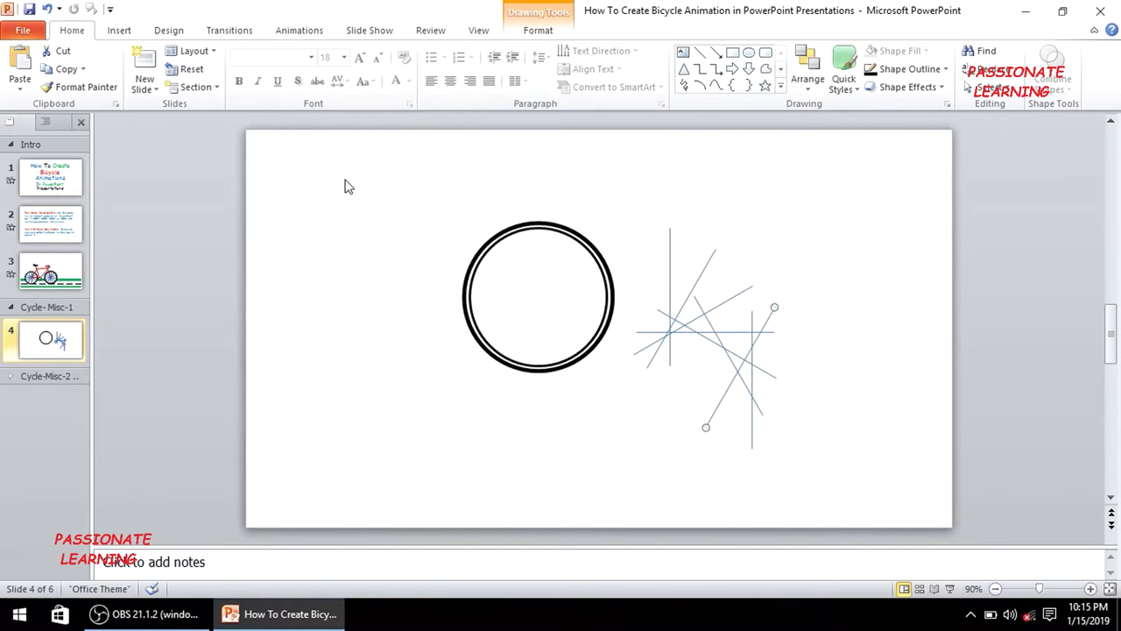
click(752, 429)
right_click(751, 426)
click(798, 402)
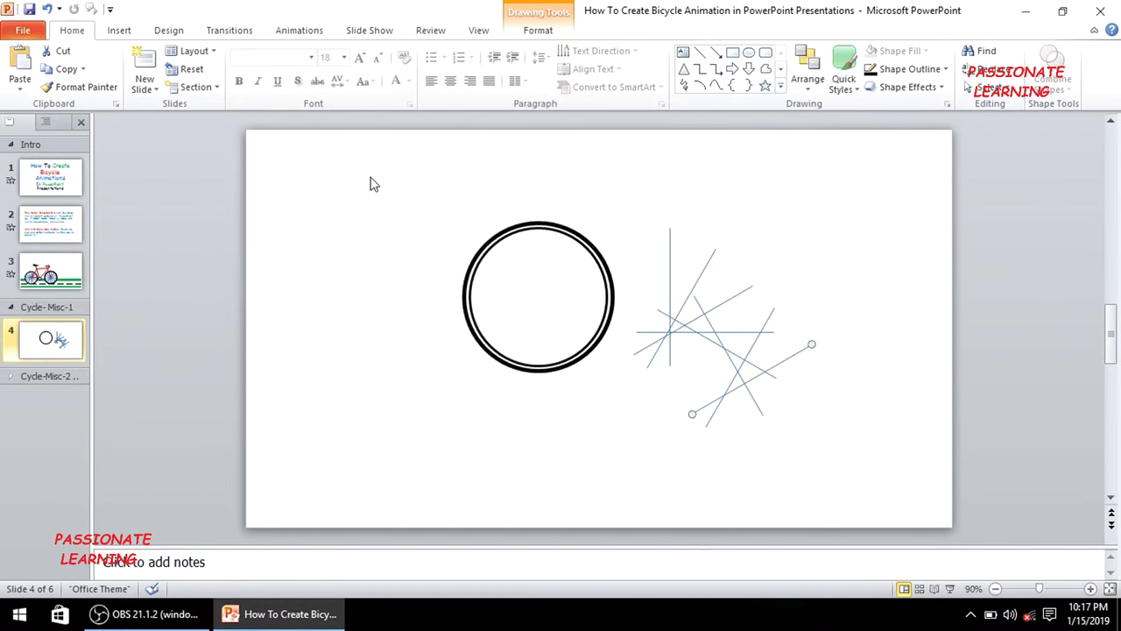
Step: Select all lines except the circle and align their middles and centres
click(785, 226)
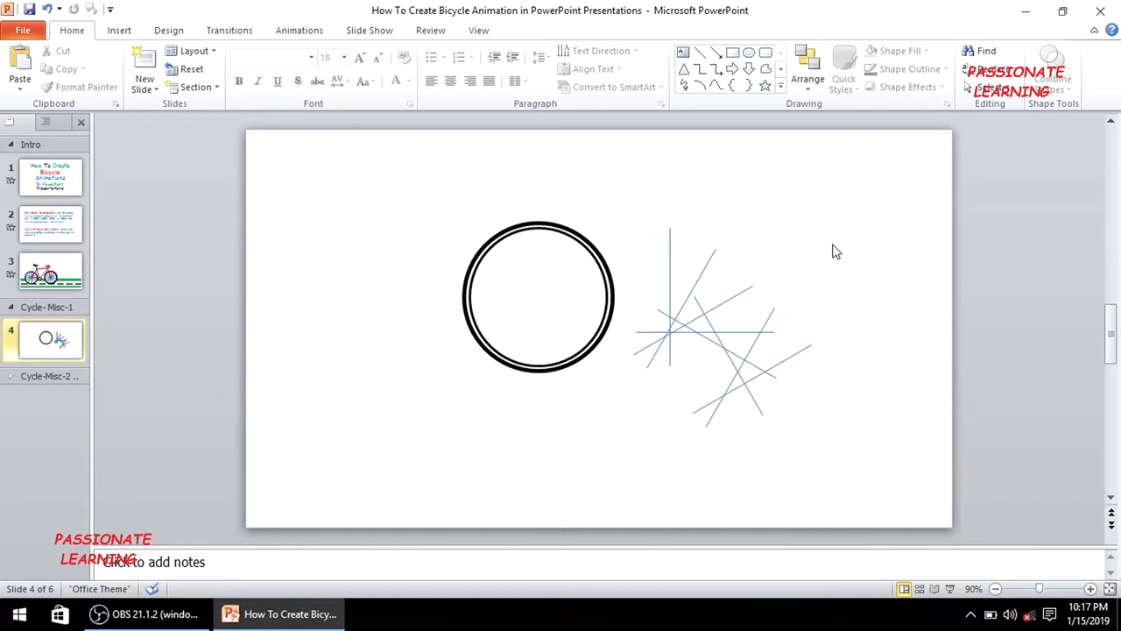
key(ctrl+a)
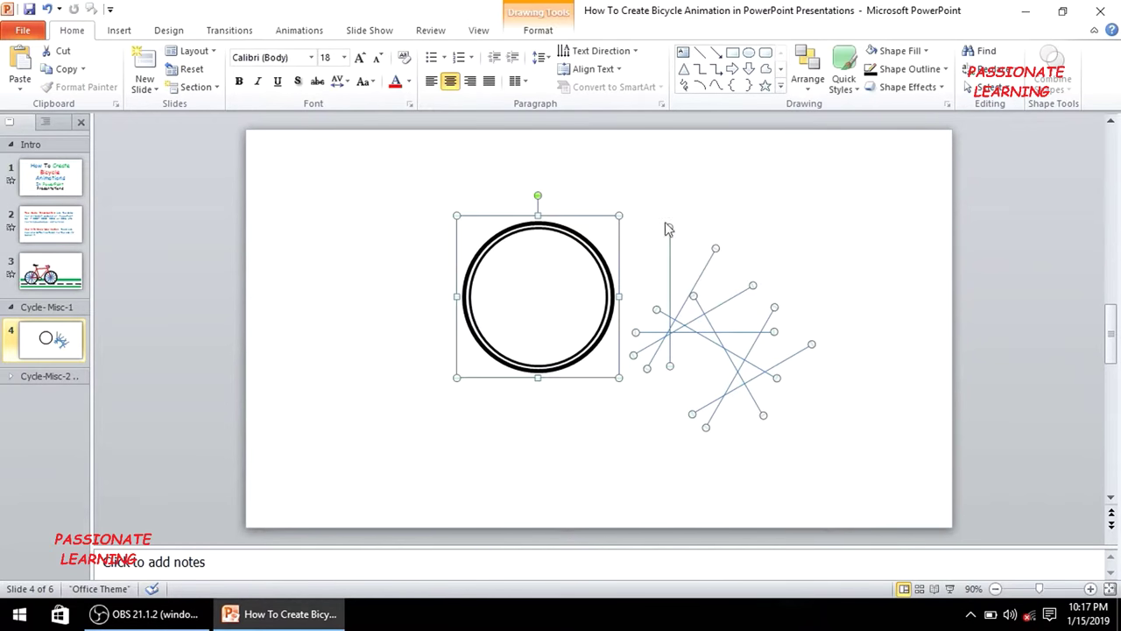
shift+click(584, 230)
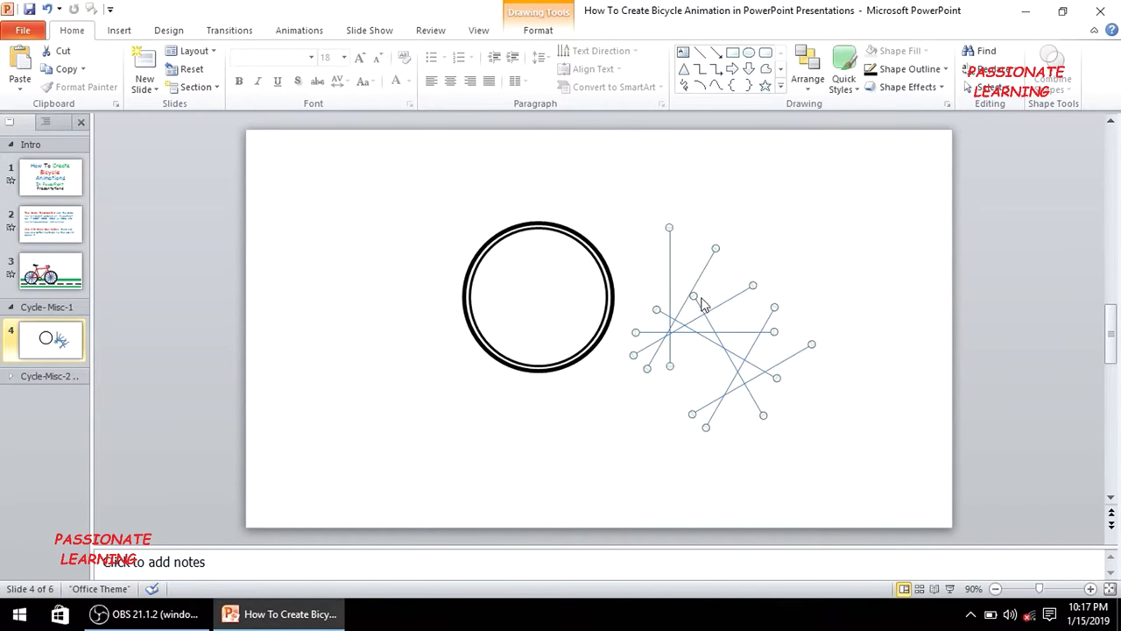
click(815, 88)
mouse_move(826, 284)
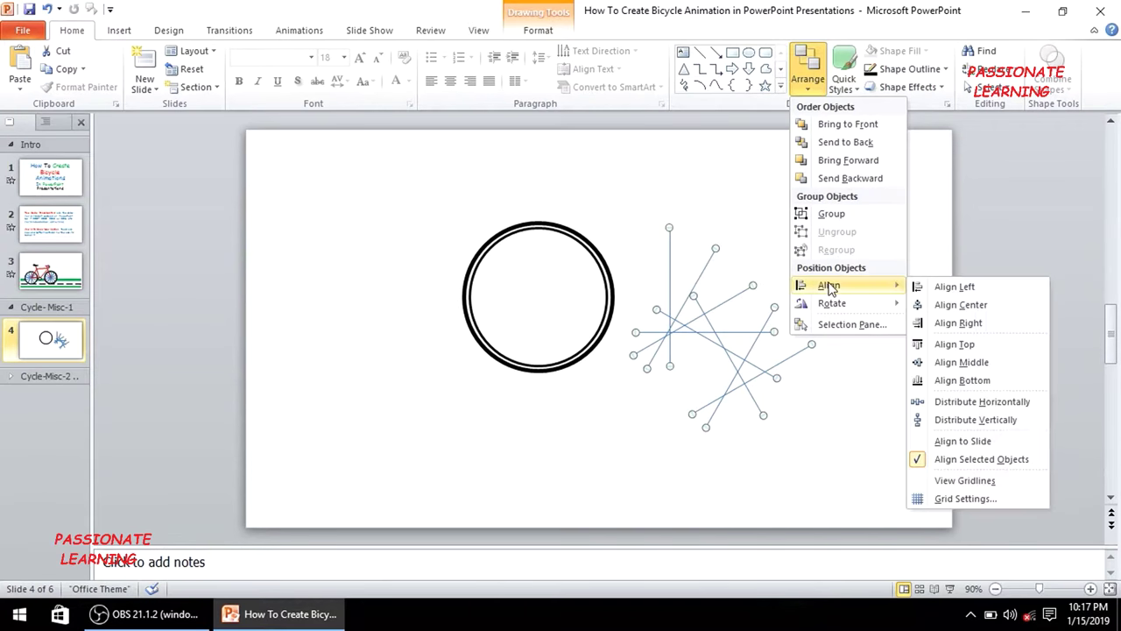
click(929, 359)
click(802, 87)
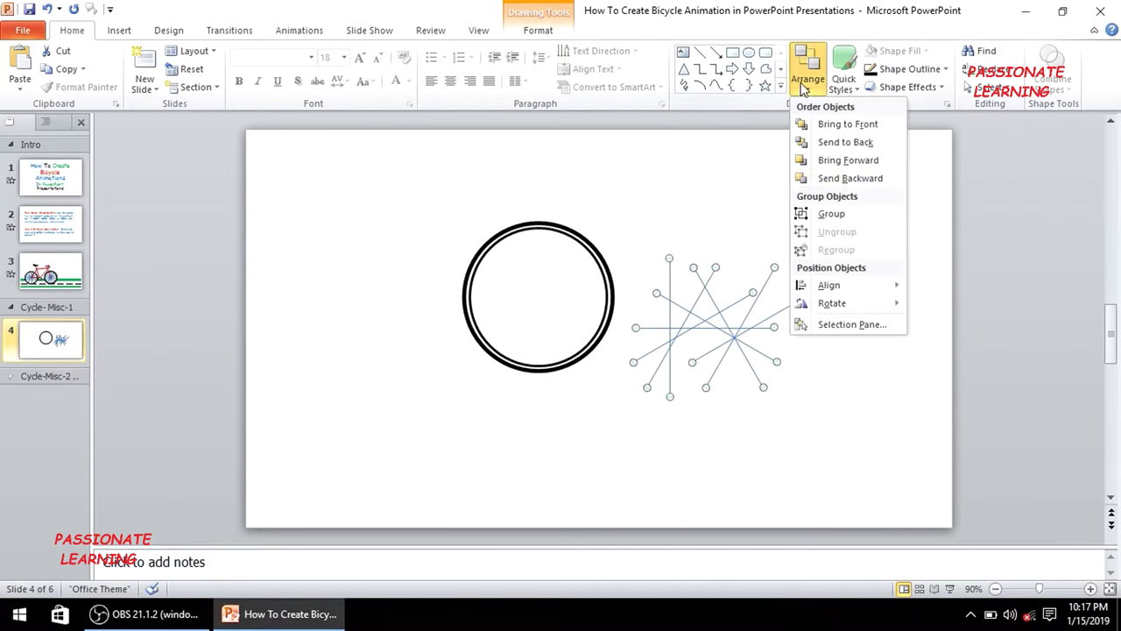
mouse_move(841, 284)
click(952, 307)
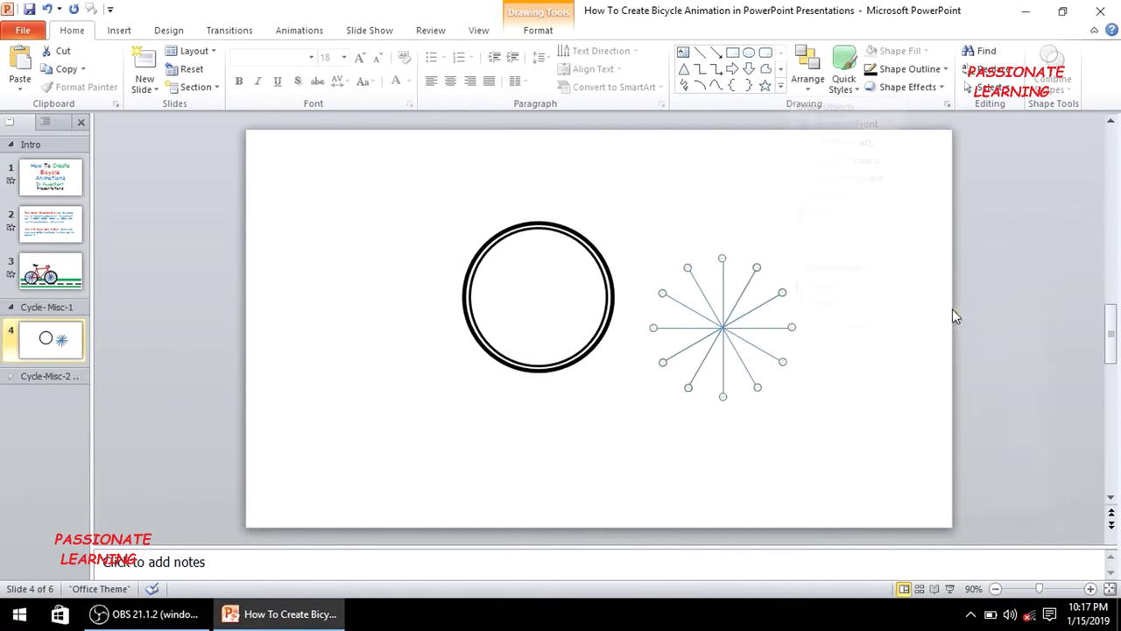
Step: Group the crossed lines into one spoke object and nudge it slightly up
right_click(726, 322)
mouse_move(786, 410)
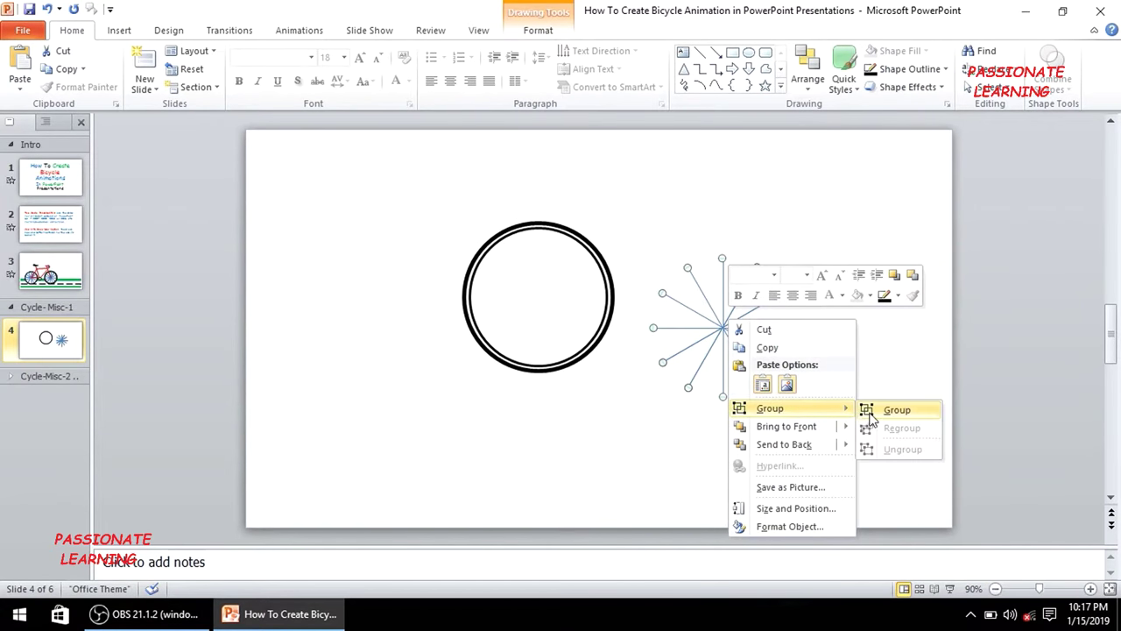
click(880, 414)
drag(727, 326, 729, 313)
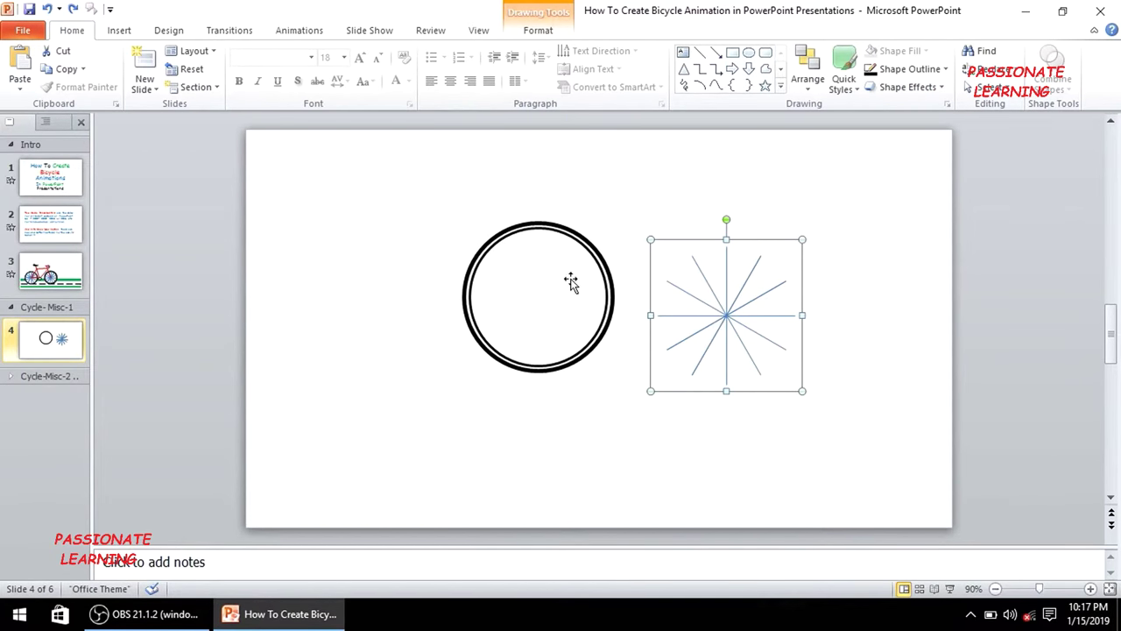
Step: Align the spoke star centred and middled within the double circle
shift+click(600, 263)
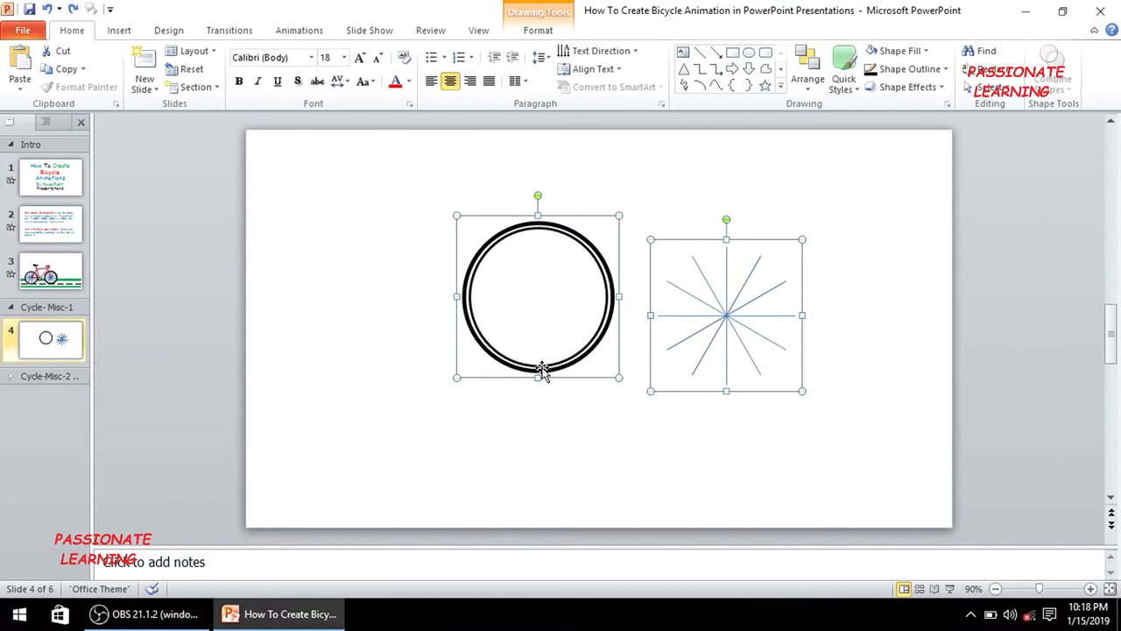
click(811, 87)
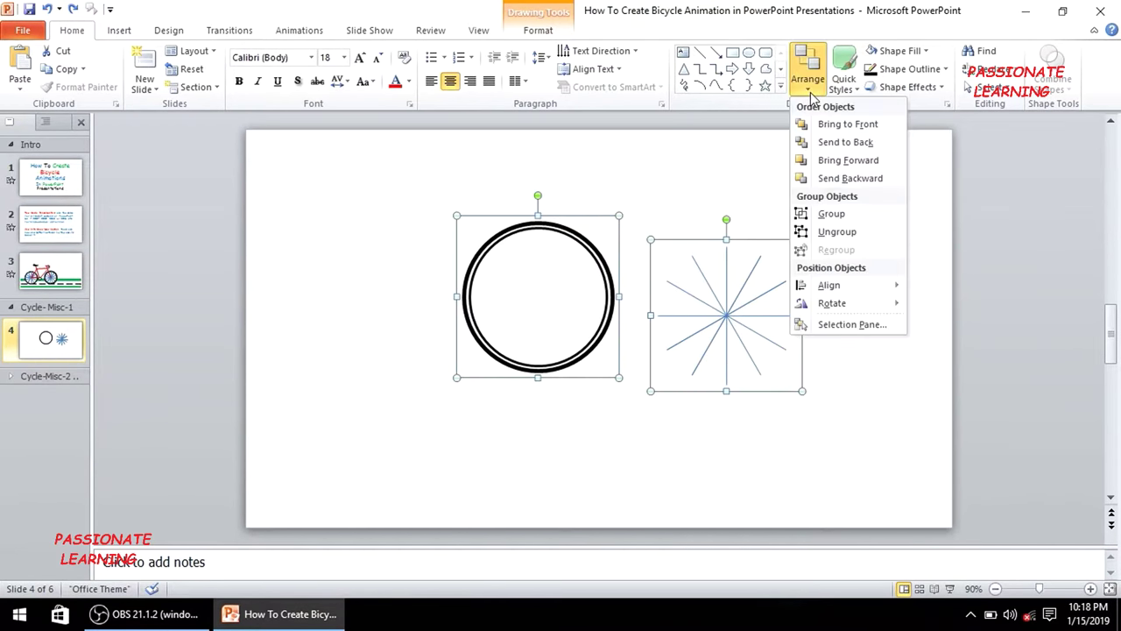
mouse_move(856, 285)
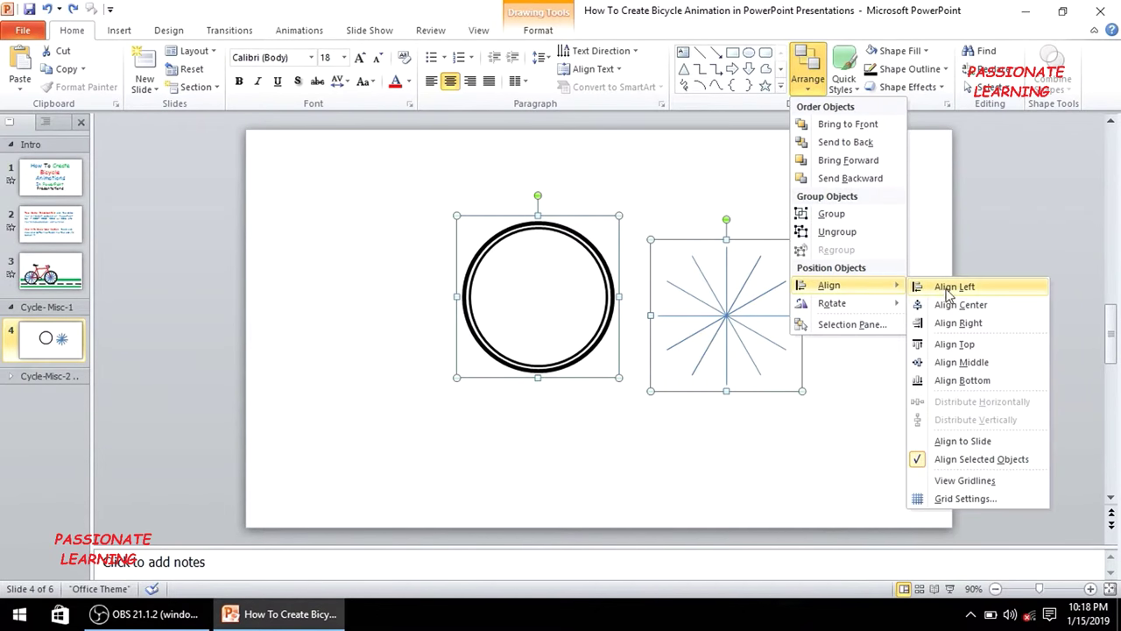
click(968, 311)
click(808, 77)
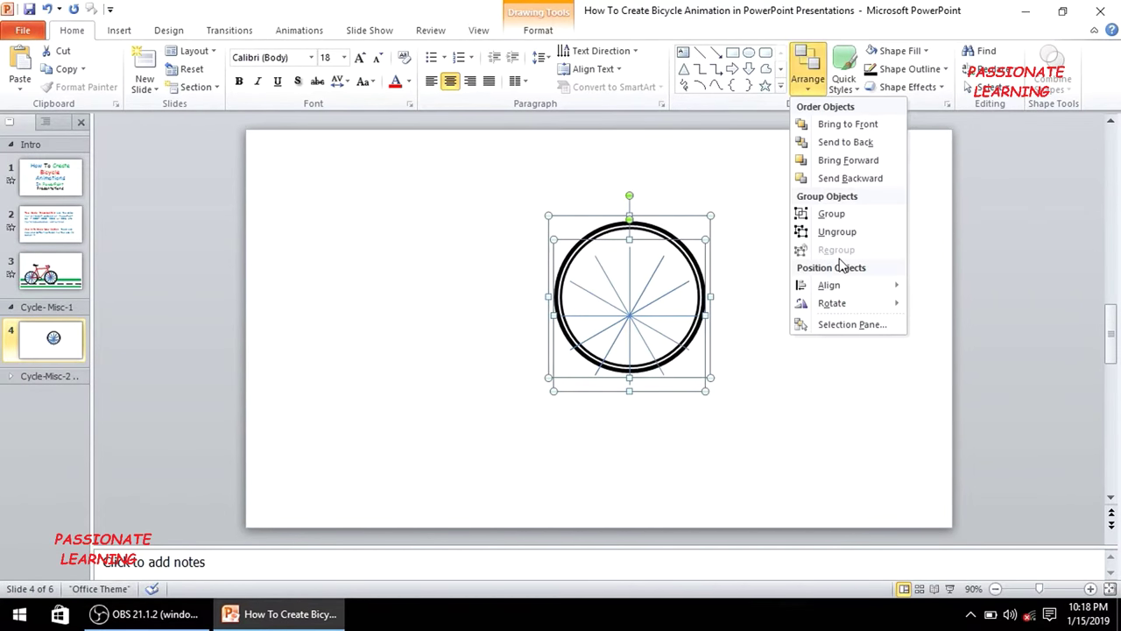
mouse_move(863, 290)
click(961, 362)
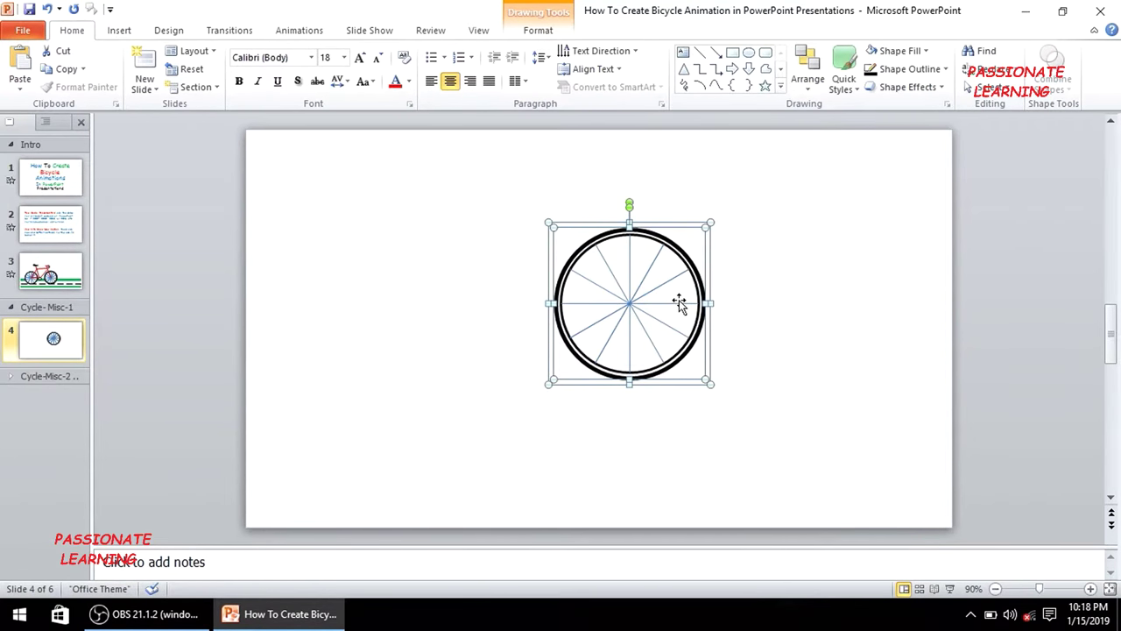
Step: Group the circle and spokes into one wheel and move it down the slide
right_click(637, 253)
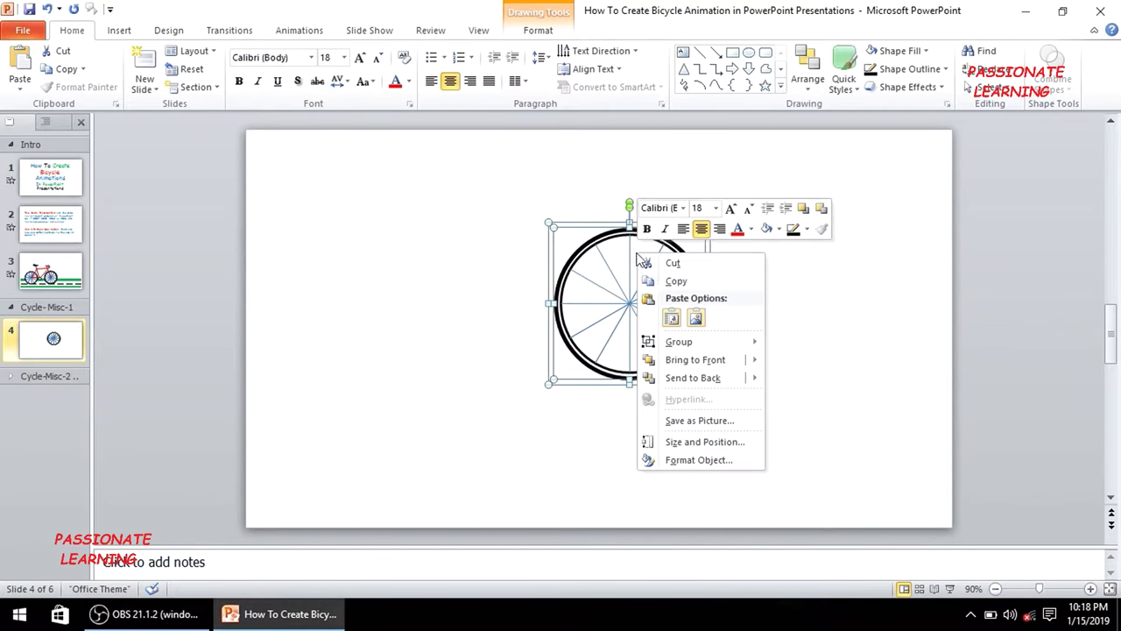
mouse_move(700, 341)
click(800, 347)
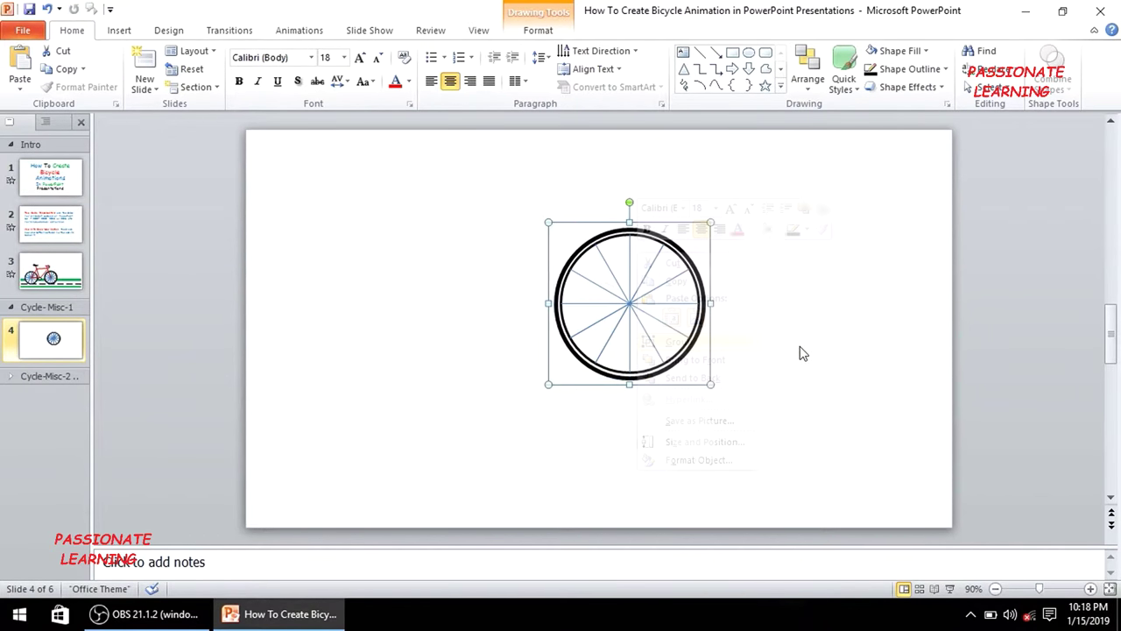
drag(646, 293, 601, 388)
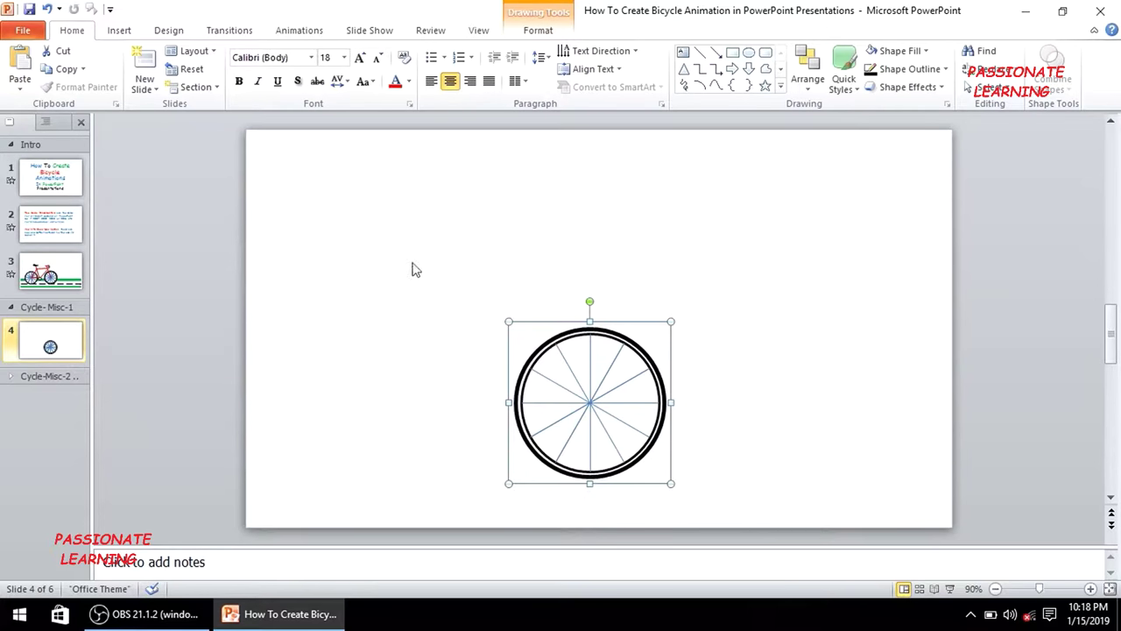
Step: Turn on Guides and Gridlines, then nudge the wheel's hub onto the vertical guide
click(477, 32)
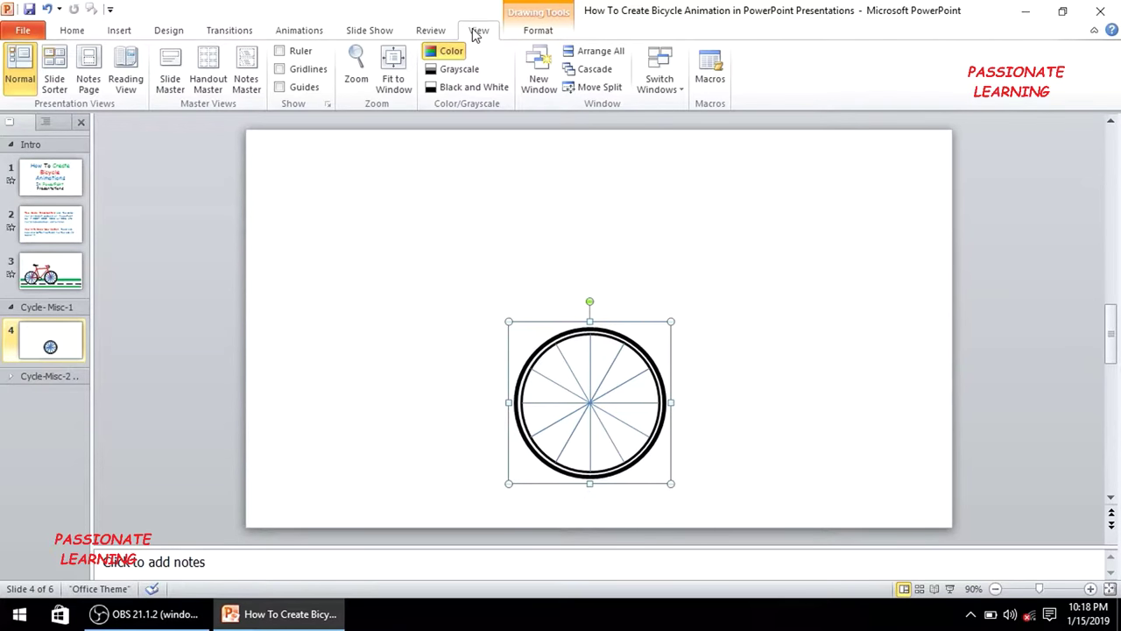
click(280, 88)
click(281, 73)
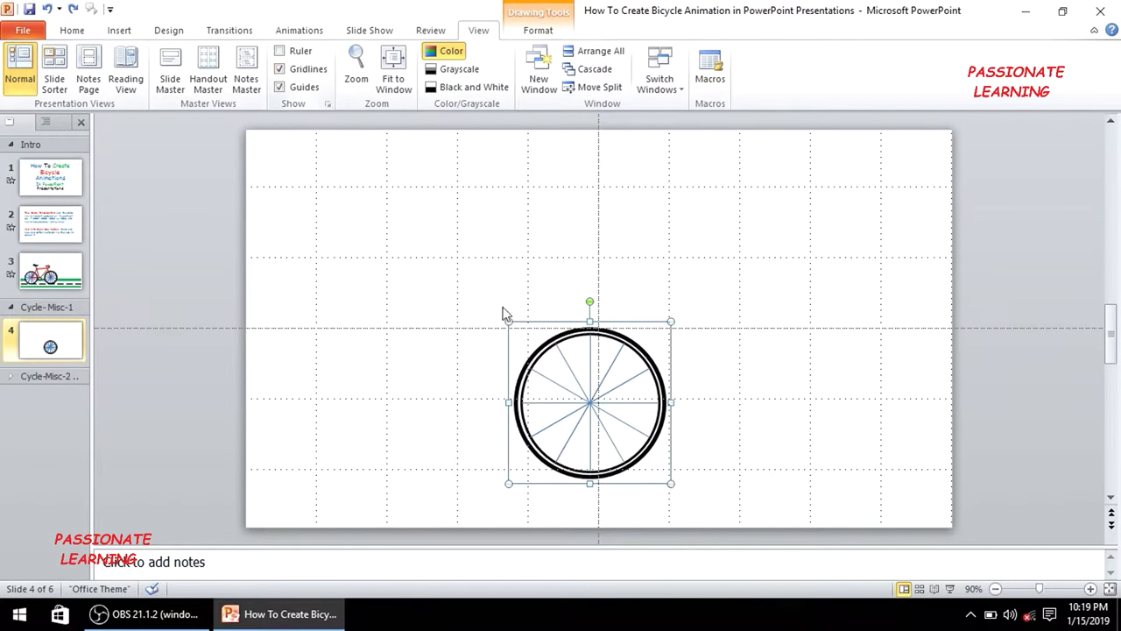
key(Right)
key(Right)
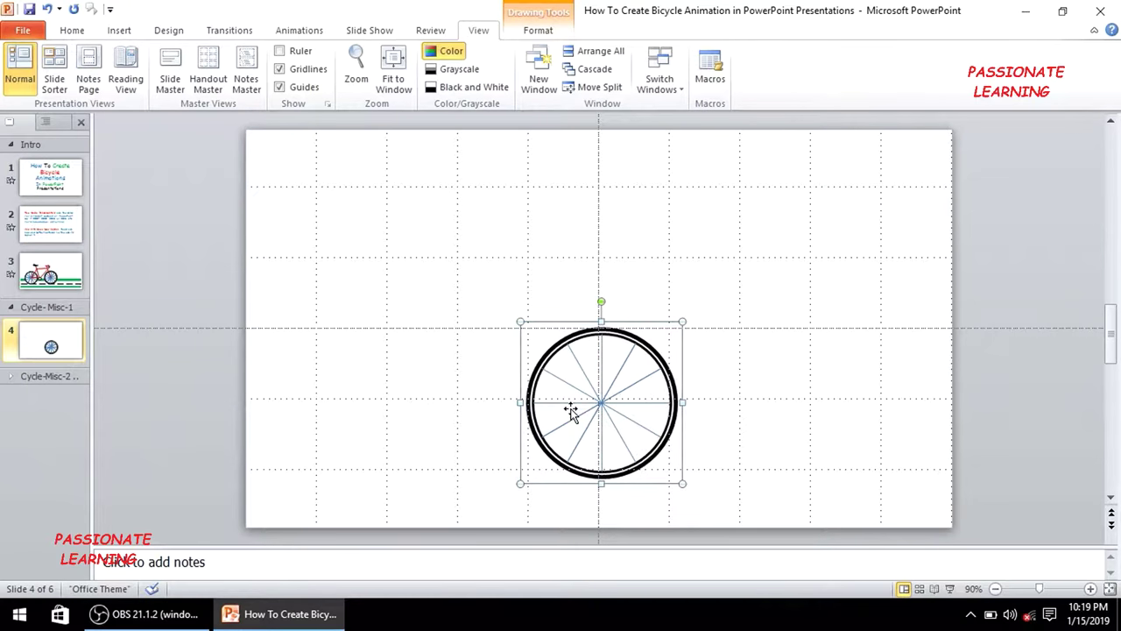
drag(598, 402, 599, 401)
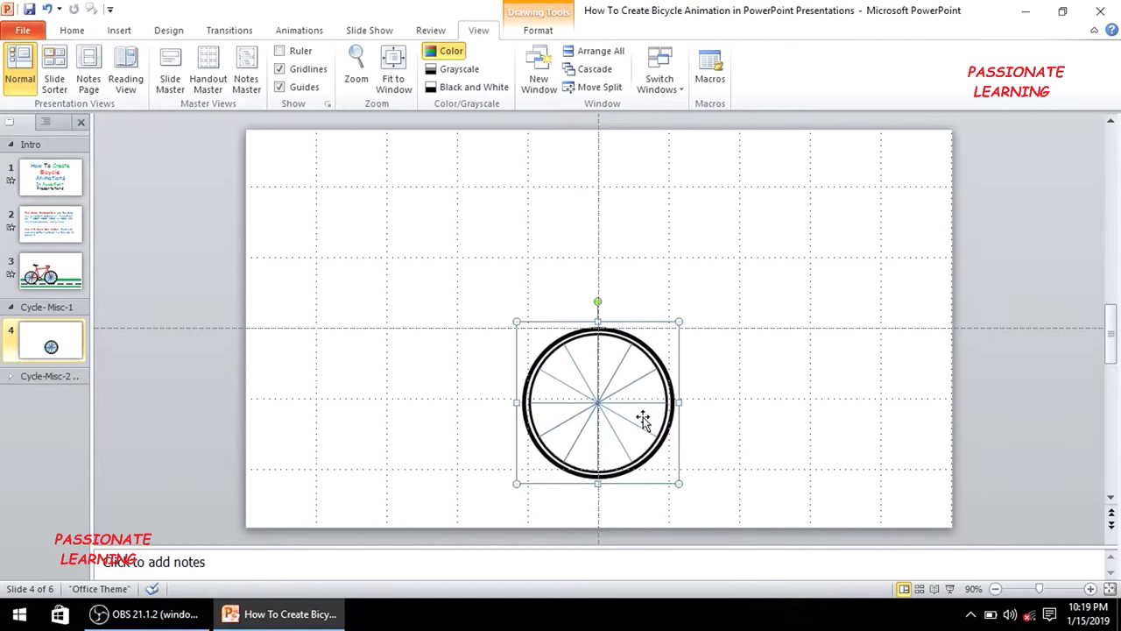
click(725, 426)
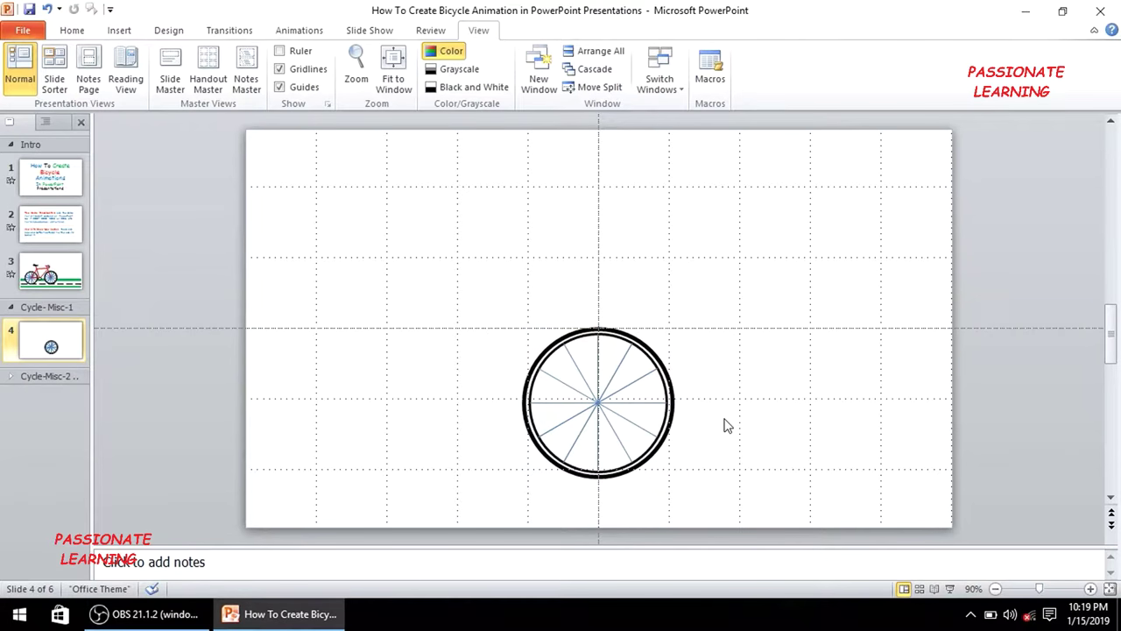
Step: Duplicate the spoked wheel, shift the copy left of the original, then view slide 3's bicycle
click(659, 415)
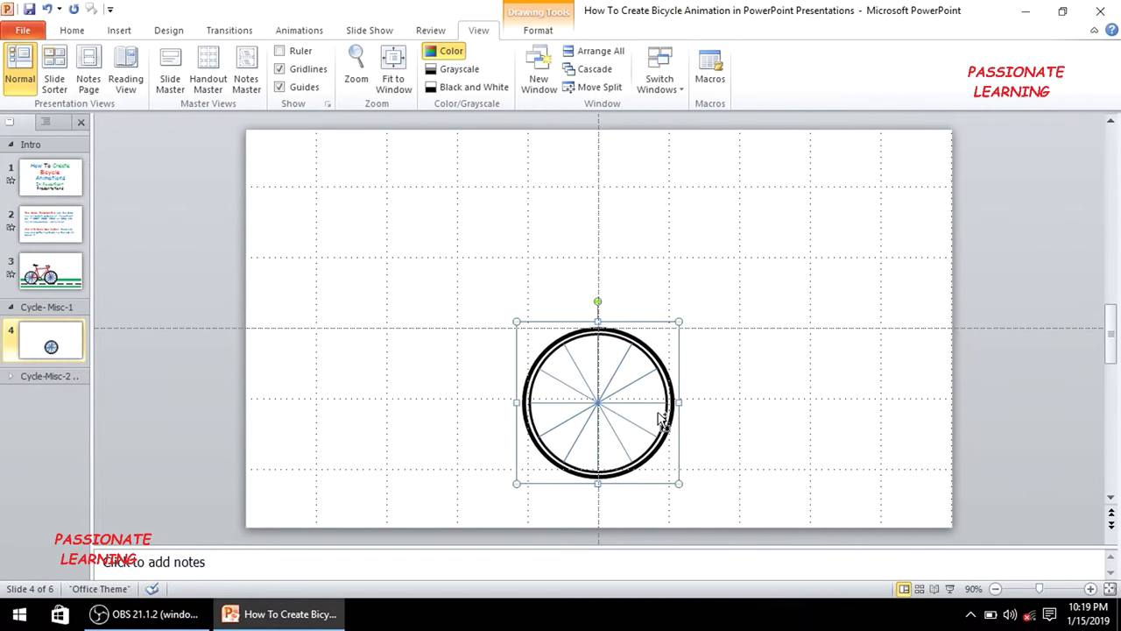
key(ctrl+v)
key(Up)
key(Up)
key(Up)
key(Up)
key(Up)
key(Left)
key(Left)
key(Left)
key(Left)
key(Left)
key(Left)
key(Left)
key(Left)
key(Left)
key(Left)
key(Left)
key(Left)
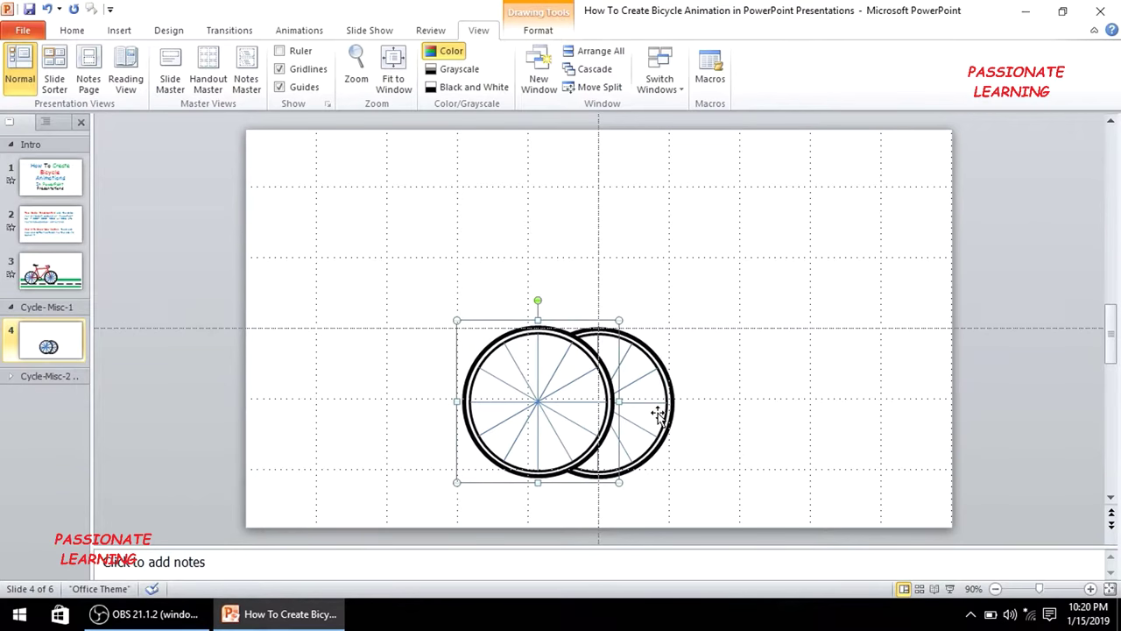
key(Left)
key(Left)
key(Left)
key(Left)
key(Left)
key(Left)
key(Left)
key(Left)
key(Left)
key(Left)
key(Left)
key(Left)
key(Left)
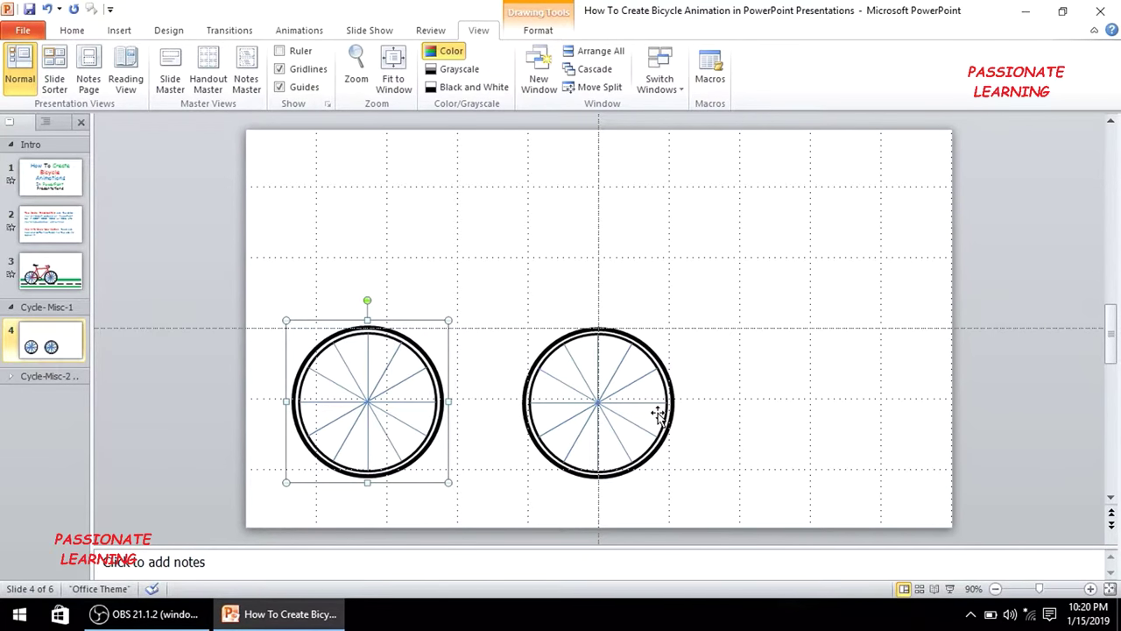
click(467, 388)
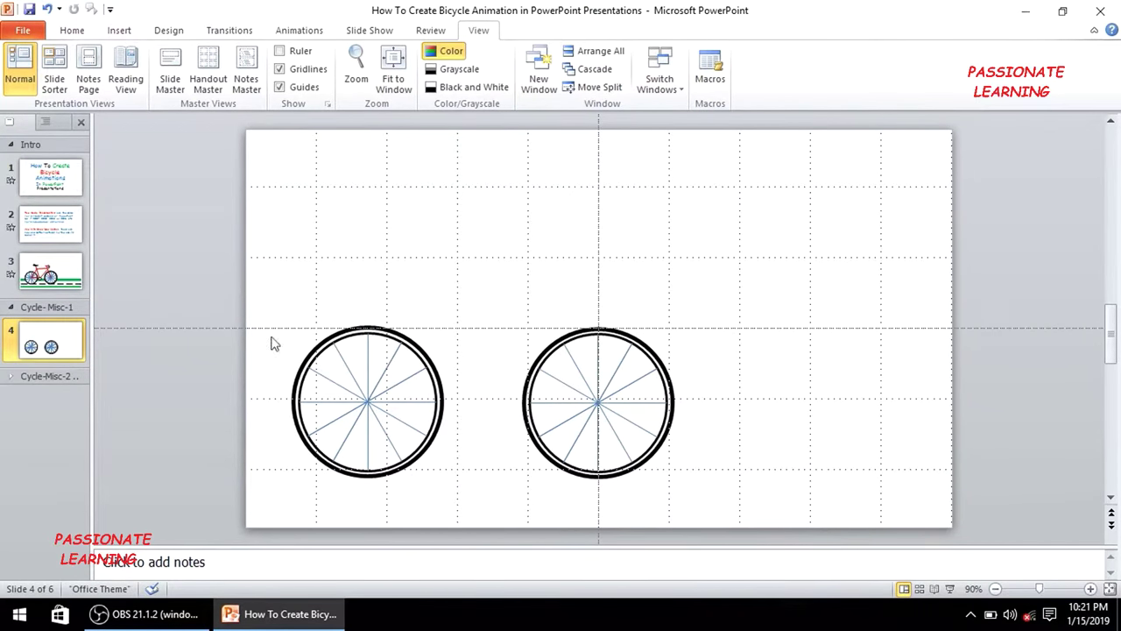
click(50, 274)
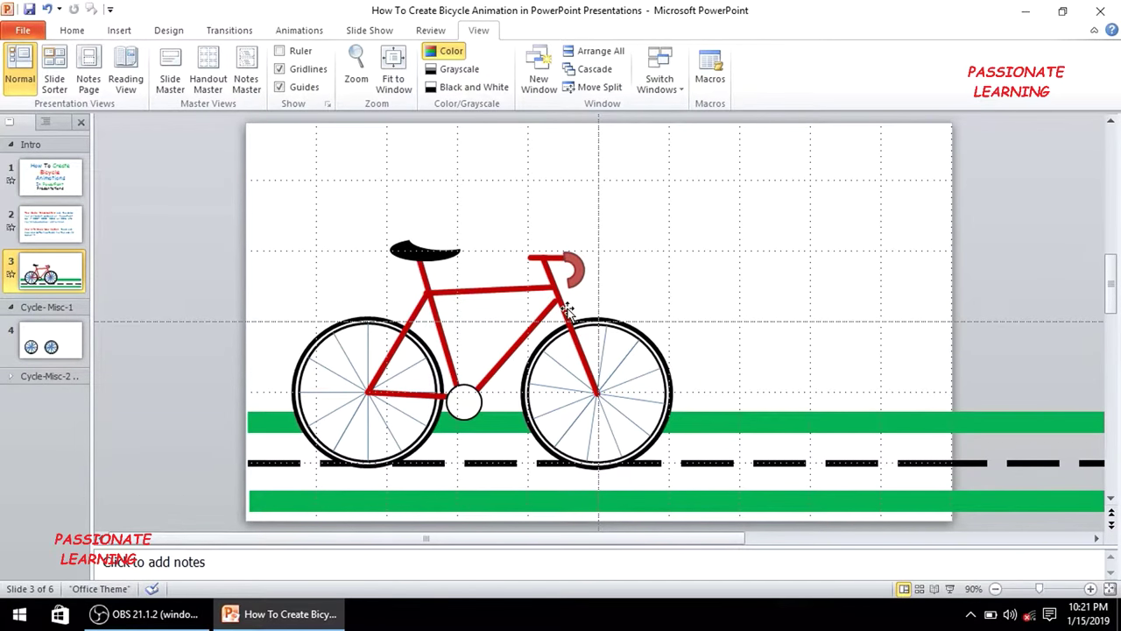
Step: On slide 4, draw a vertical line above the right wheel and set its height to 2"
click(59, 344)
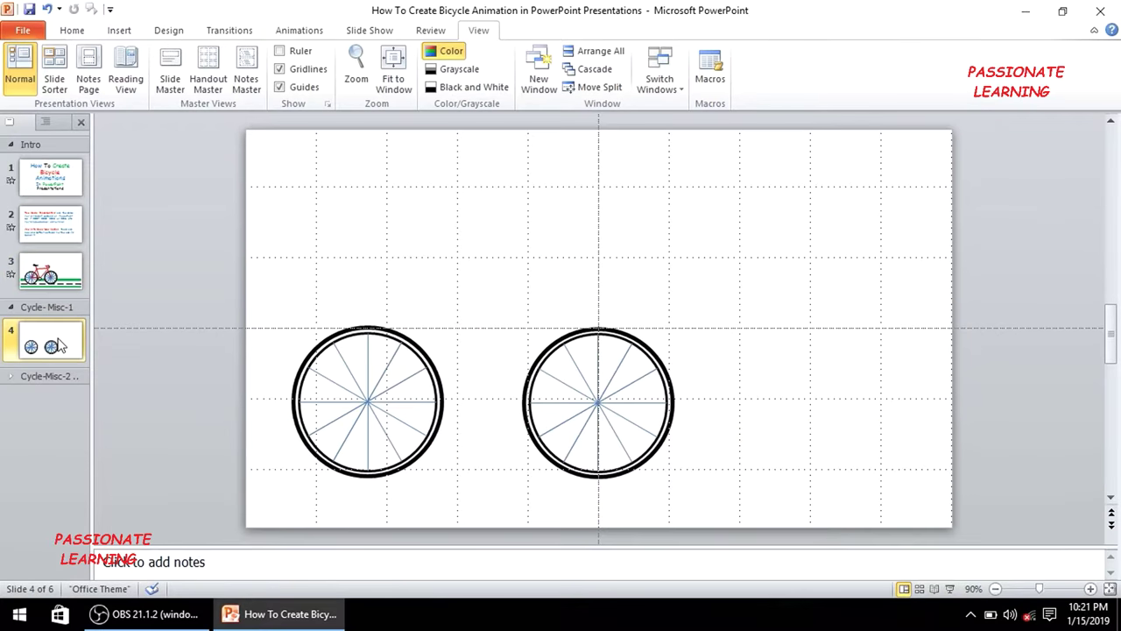
click(56, 30)
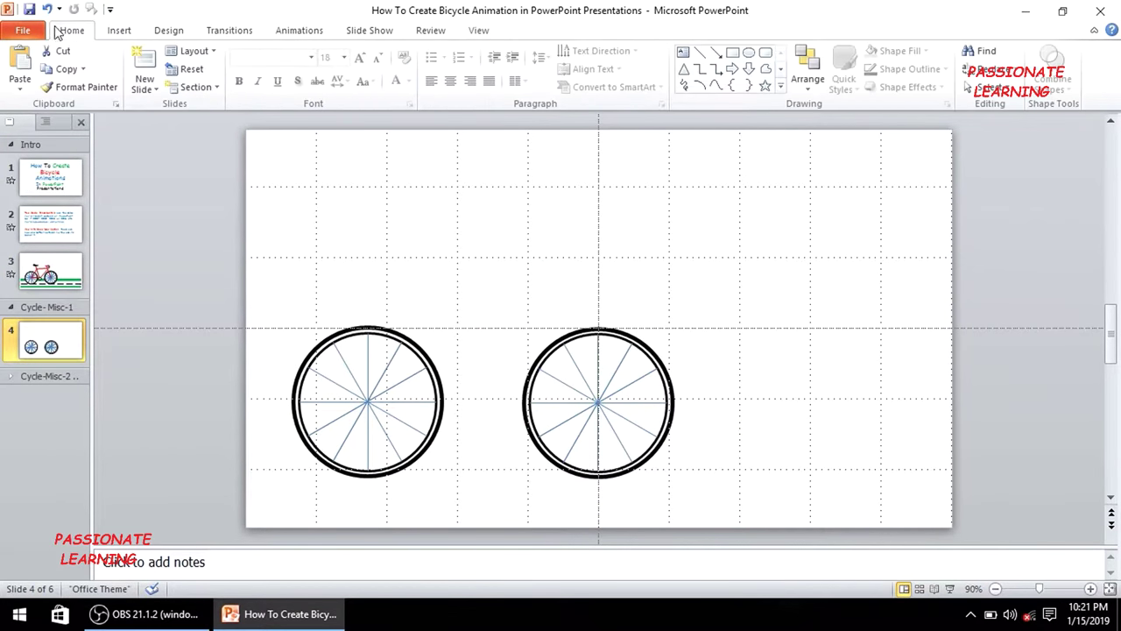
click(698, 55)
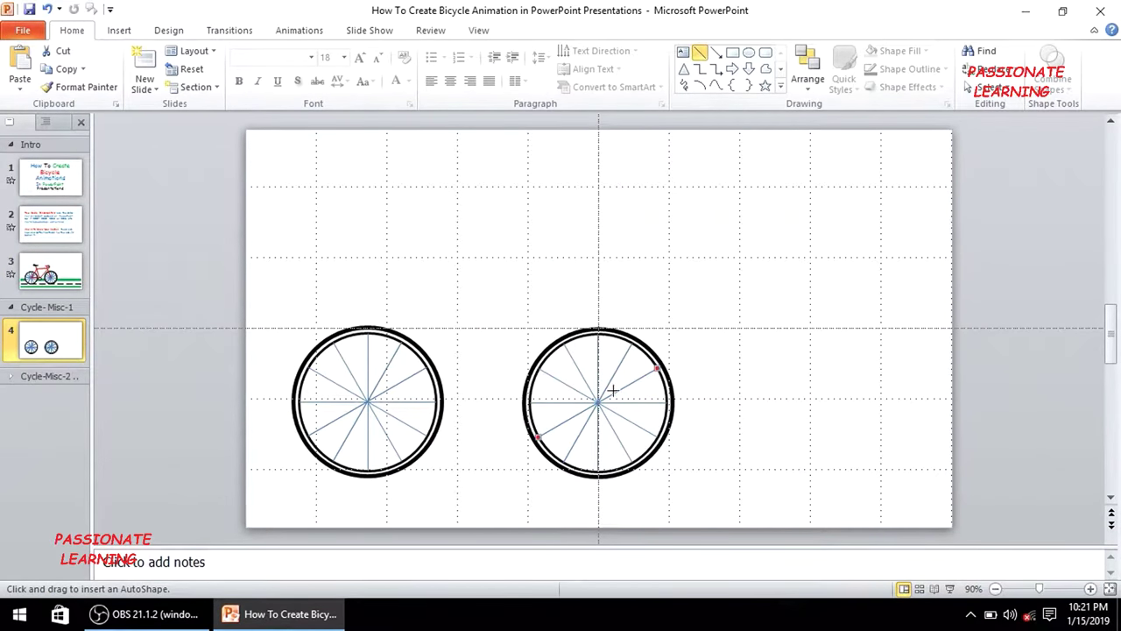
drag(599, 403, 598, 403)
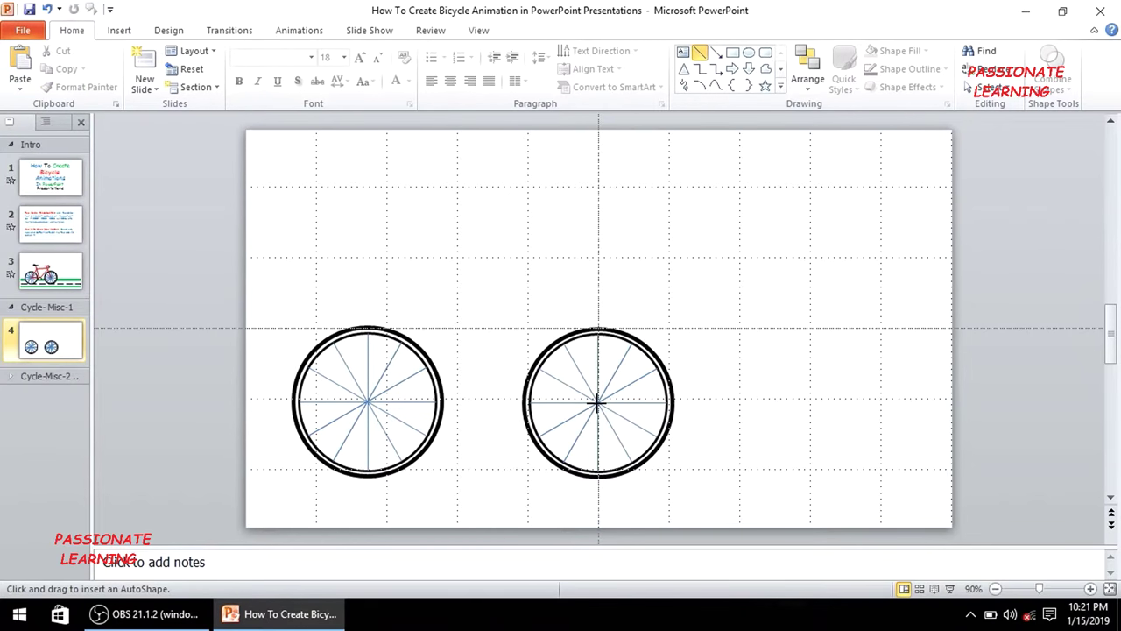
key(Escape)
drag(601, 307, 607, 319)
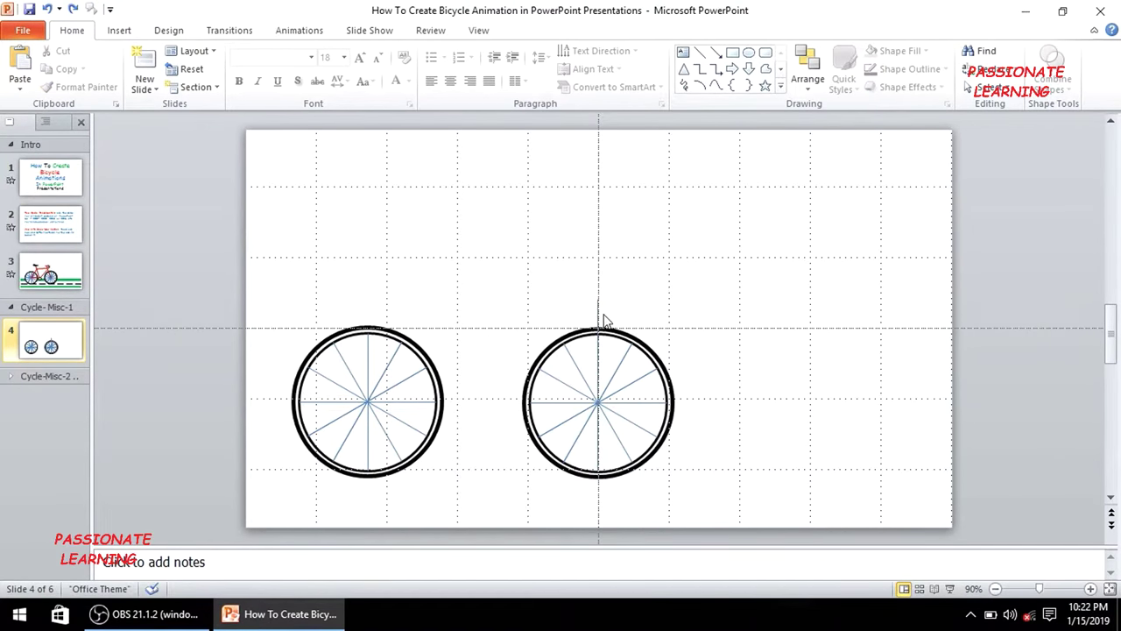
double_click(598, 315)
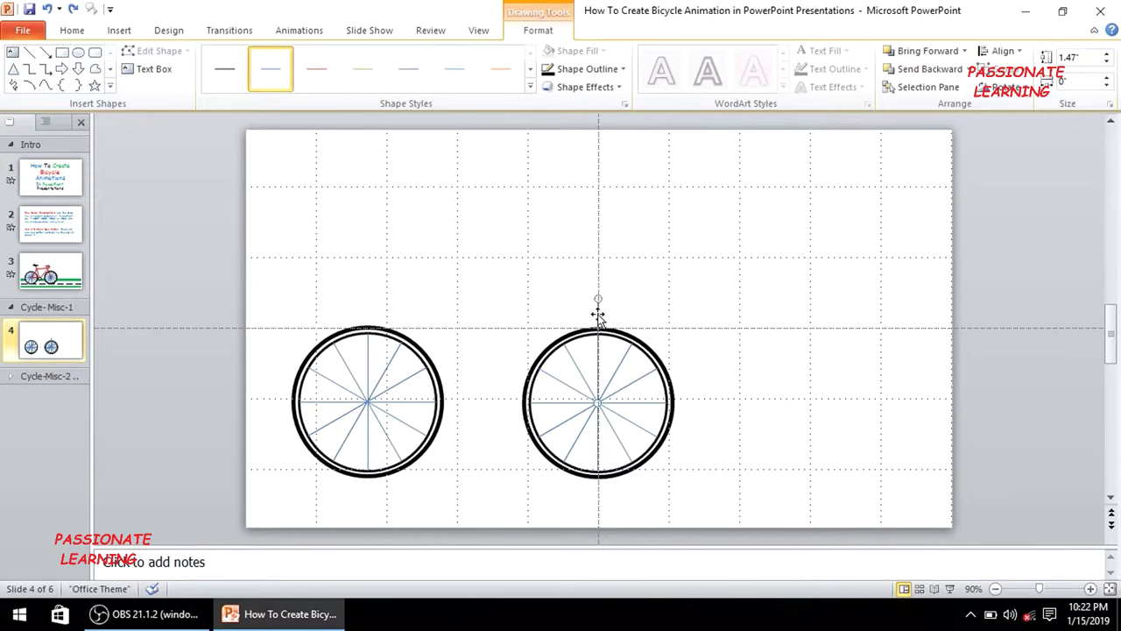
click(1090, 61)
text(2)
key(Return)
drag(599, 311, 596, 251)
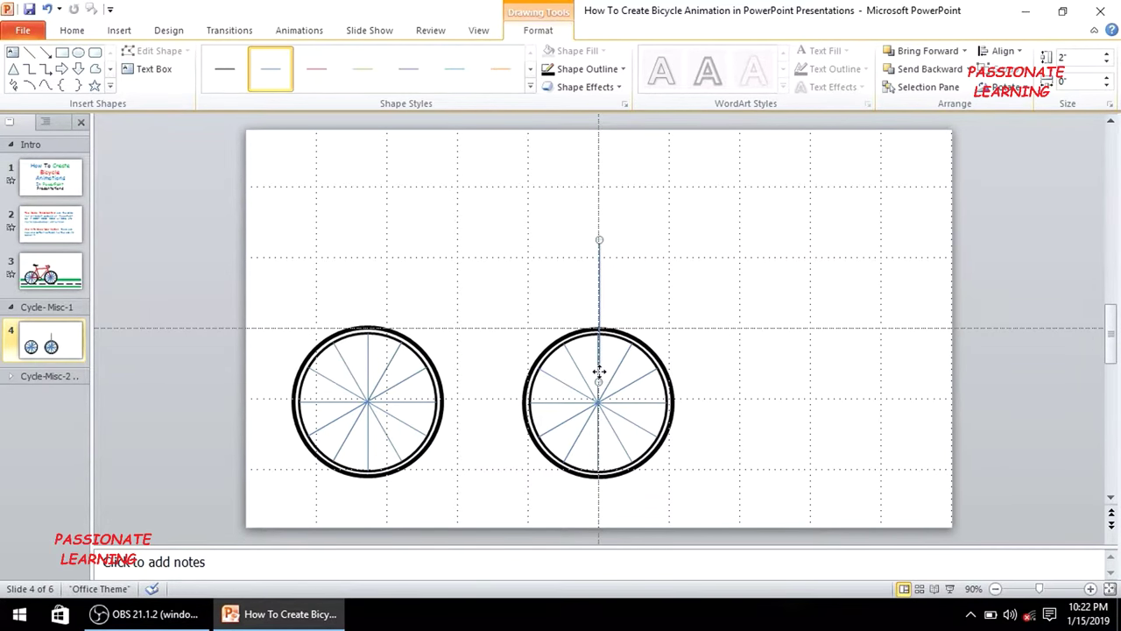
key(ctrl+z)
Step: Make the vertical line red with a 6 pt weight
click(616, 70)
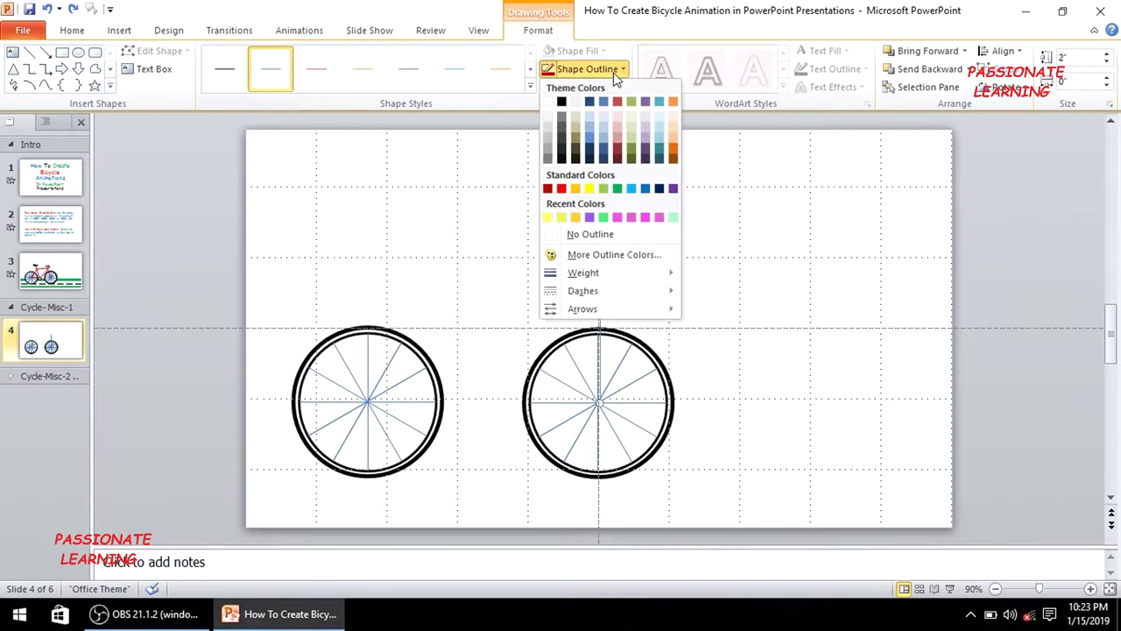
click(548, 189)
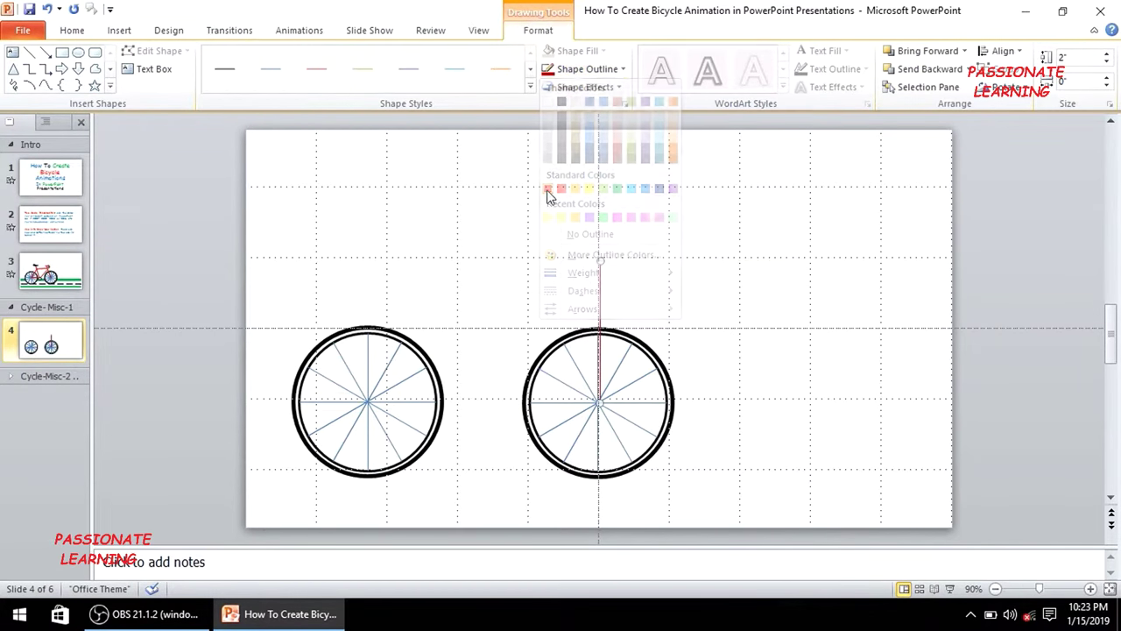
click(605, 69)
mouse_move(584, 273)
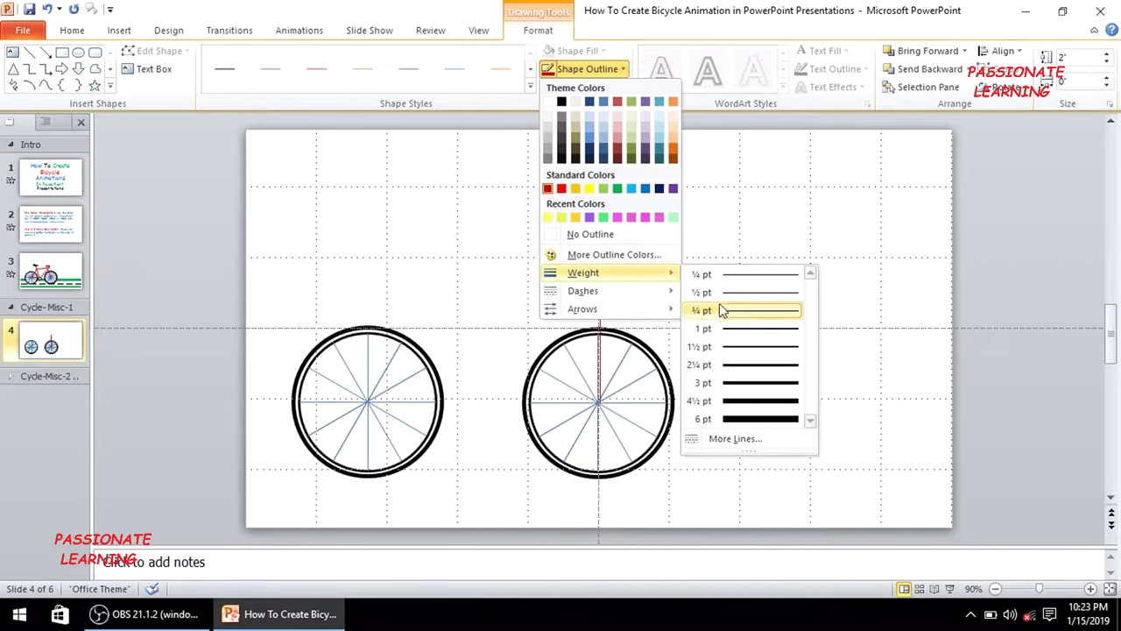
click(741, 421)
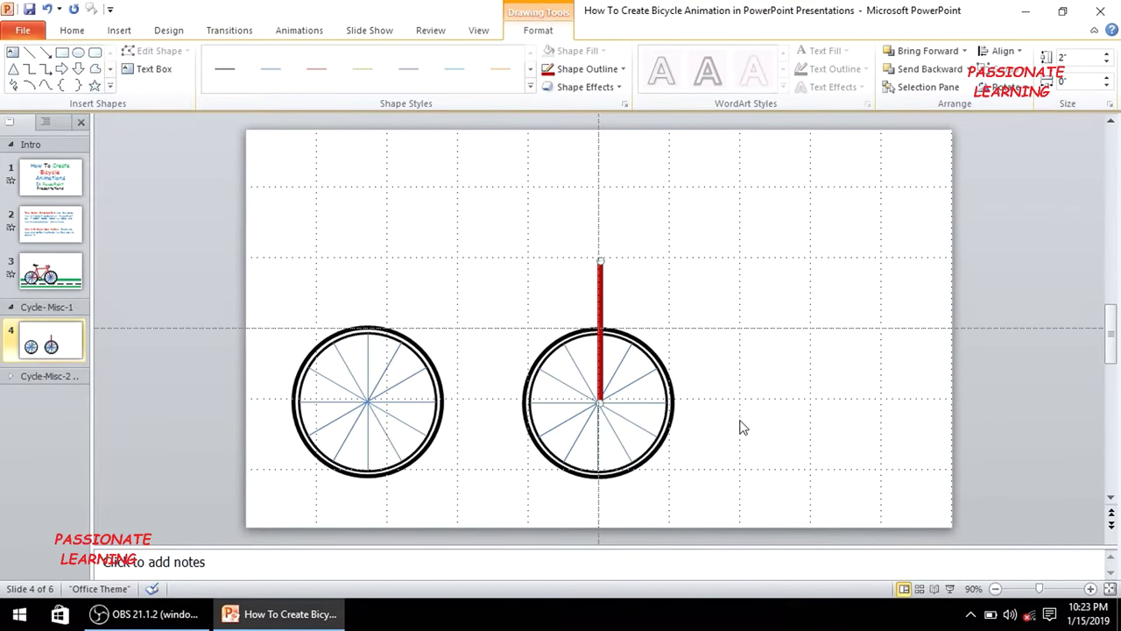
Step: Rotate the red line to -22° and move it so its bottom sits on the right wheel's hub
right_click(600, 293)
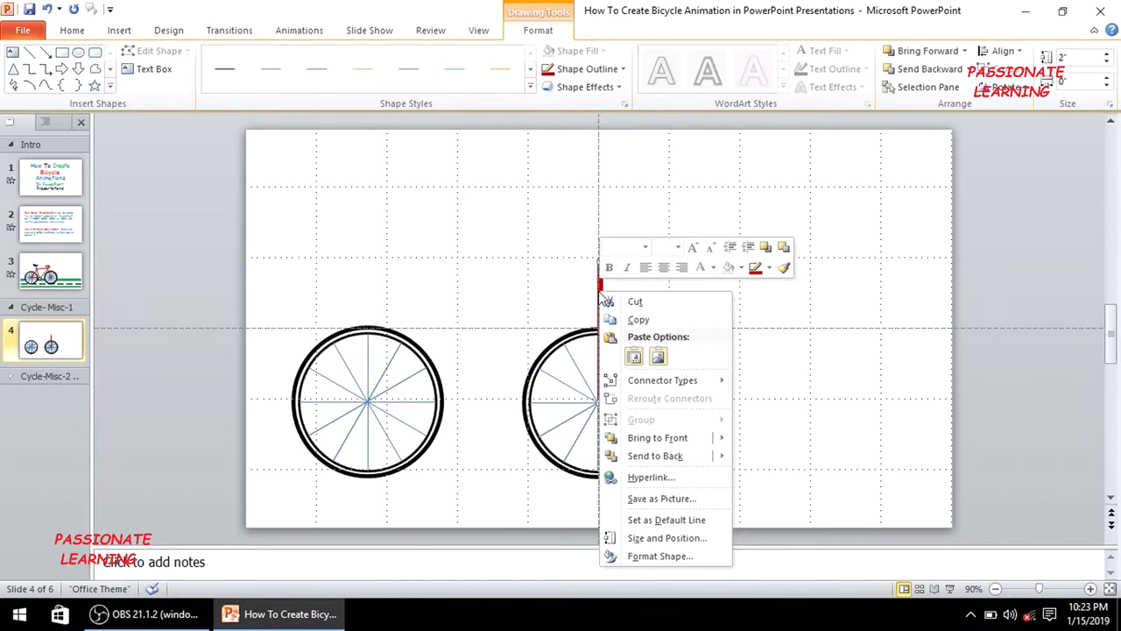
click(667, 542)
drag(457, 93, 397, 77)
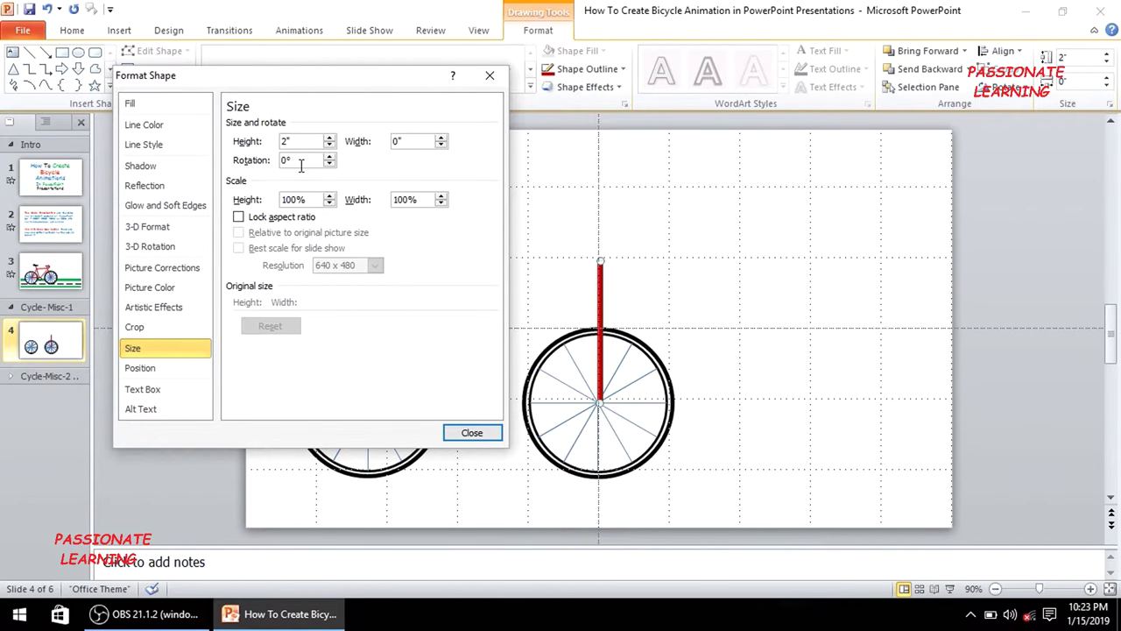
double_click(296, 161)
text(-22)
click(465, 434)
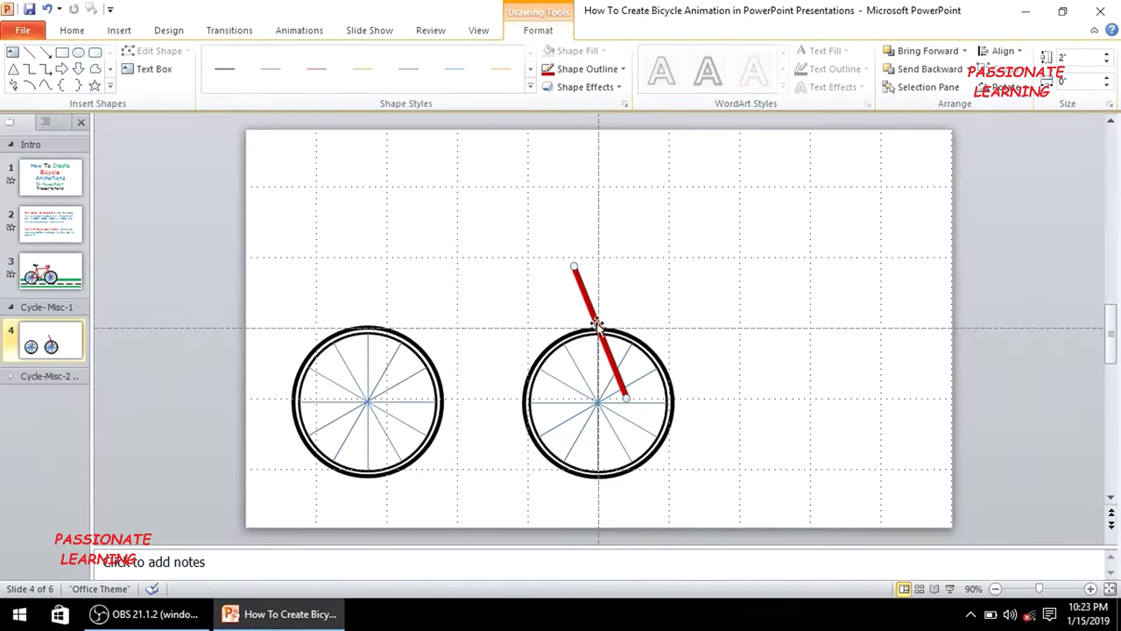
drag(615, 361, 583, 367)
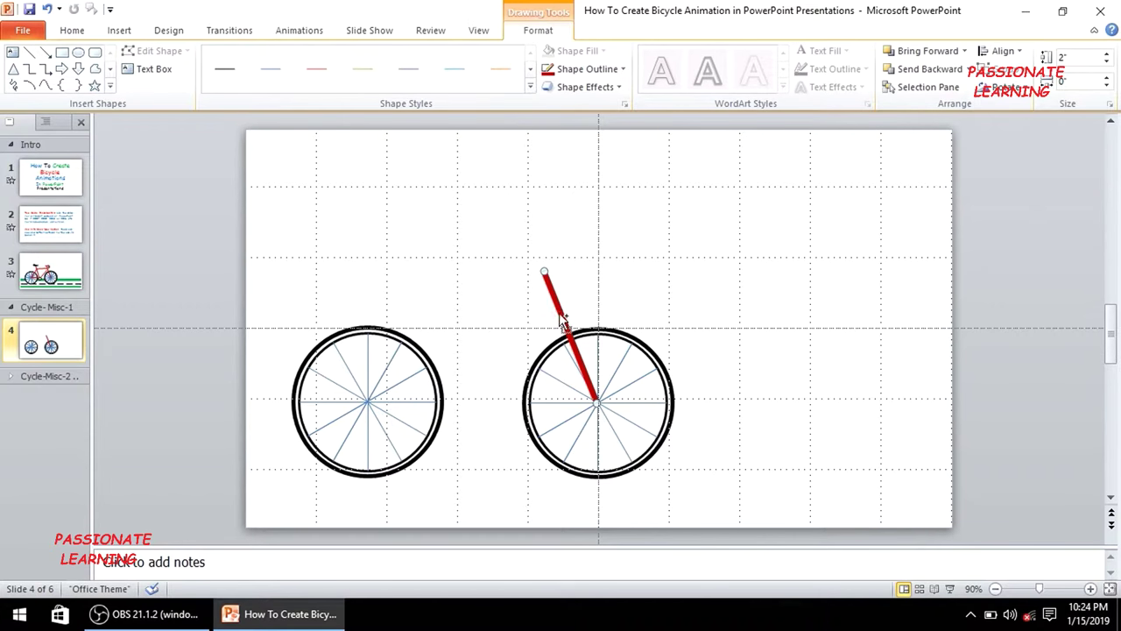
Step: Duplicate the red rod, place the copy at the left wheel, and rotate it to -18°
key(ctrl+d)
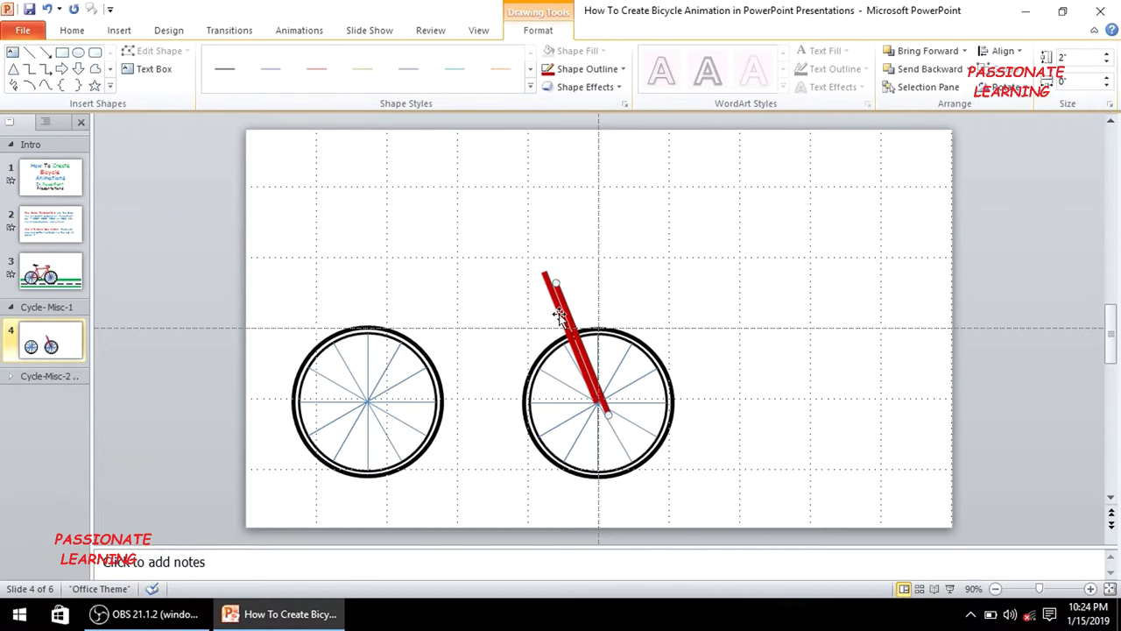
drag(577, 346, 430, 327)
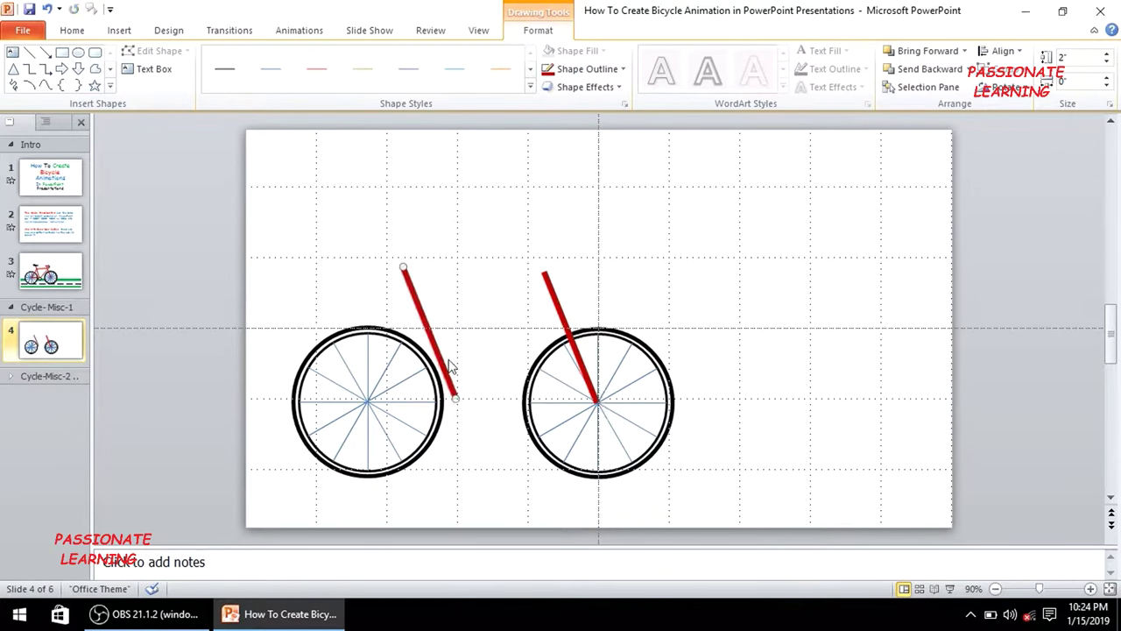
right_click(424, 306)
click(483, 558)
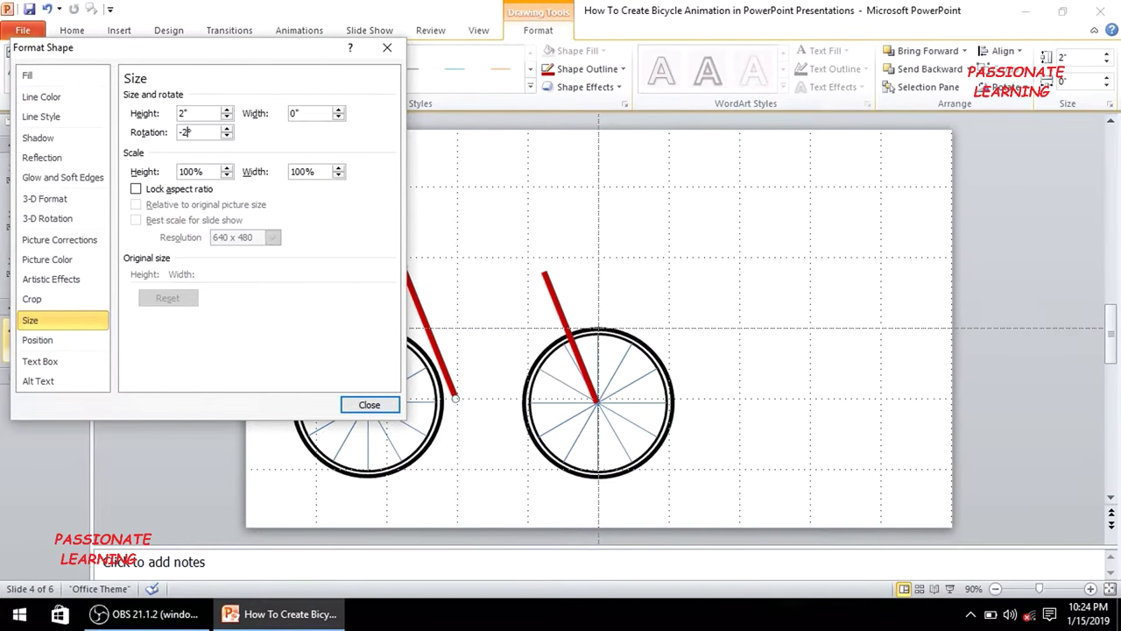
click(194, 131)
text(-18)
key(Return)
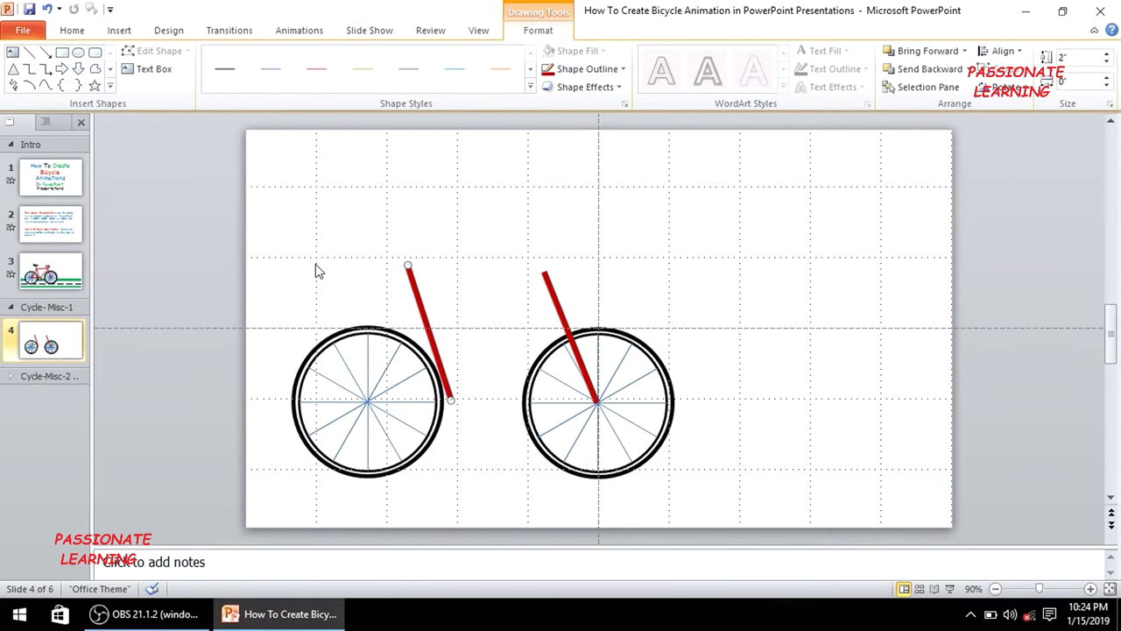
key(Right)
key(Right)
key(Right)
key(Right)
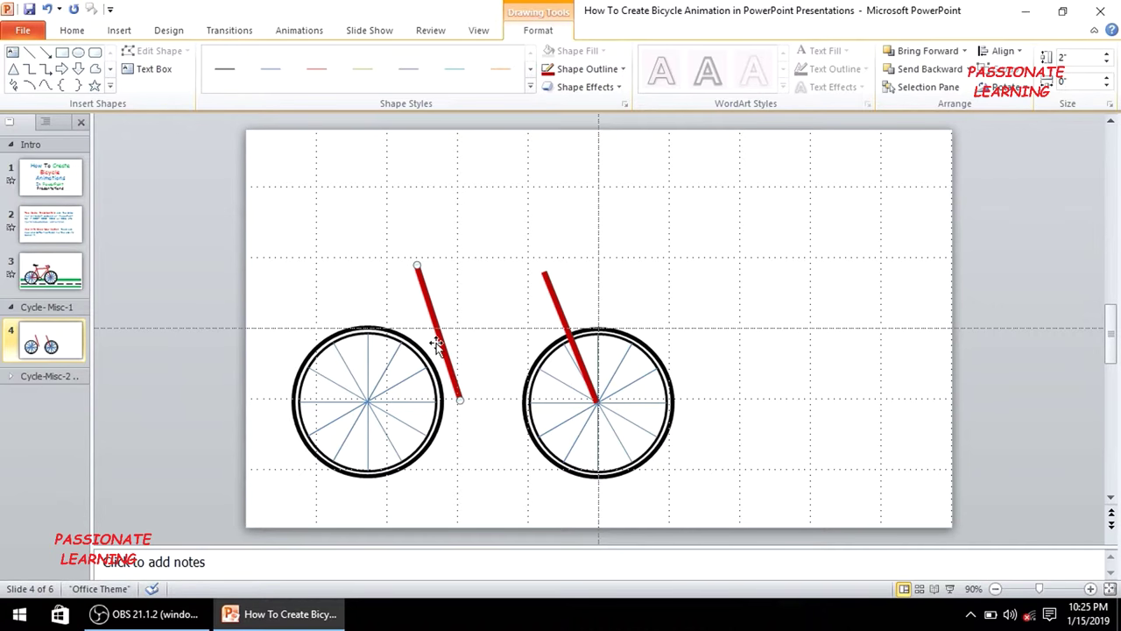
Step: Duplicate the right wheel's red fork rod
key(Escape)
key(Tab)
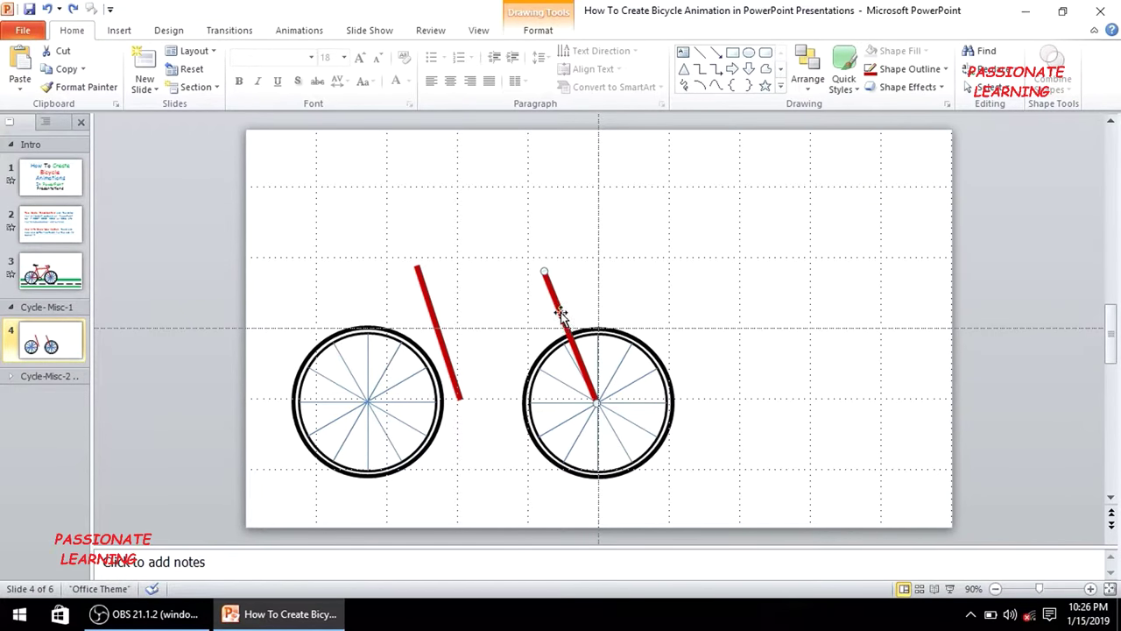
key(ctrl+d)
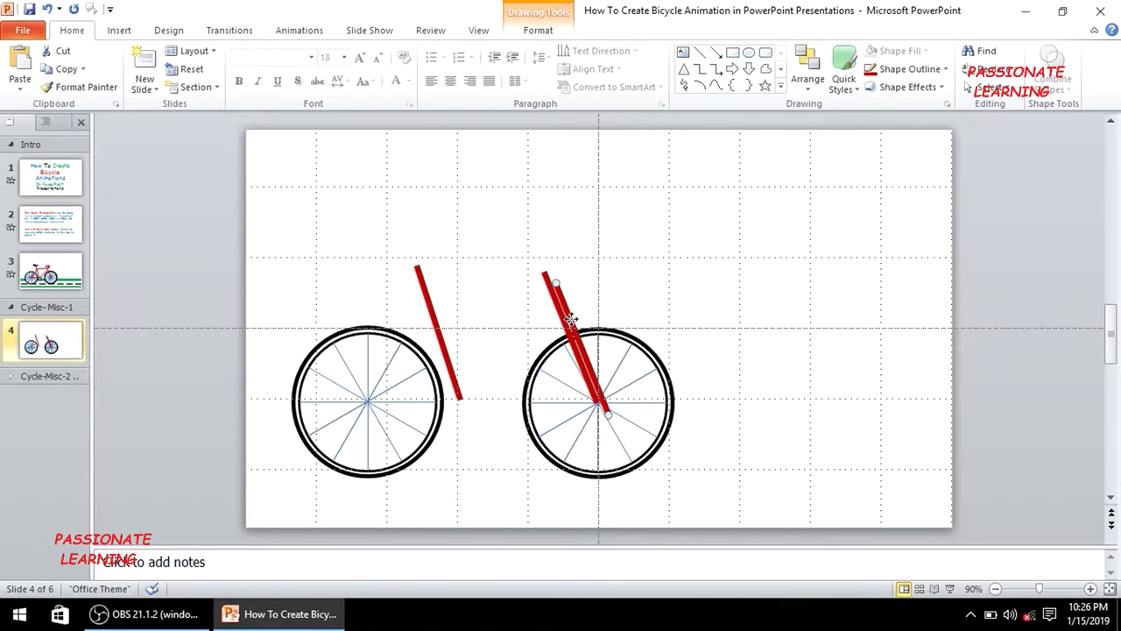